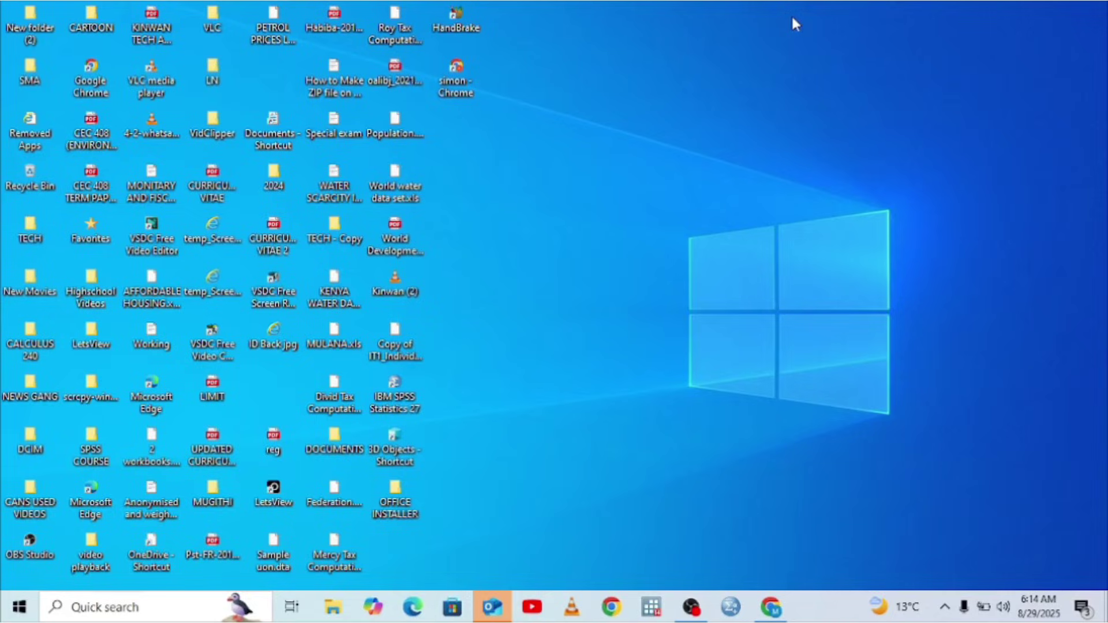
Open Google Drive in Chrome and download the EXCEL SETUP folder.
left_click(770, 607)
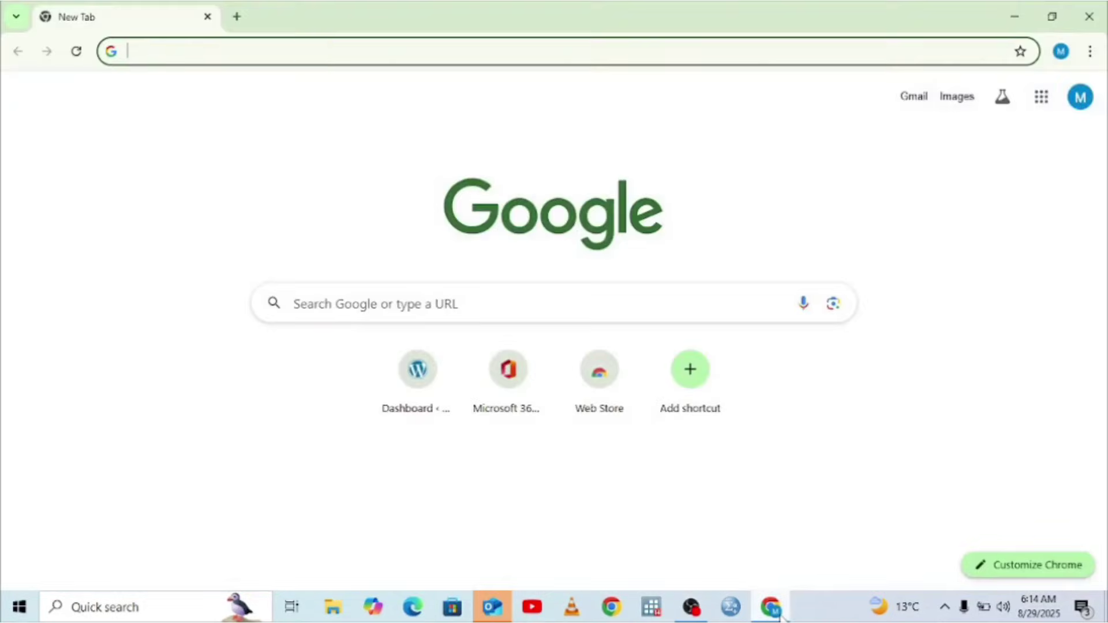
left_click(1041, 100)
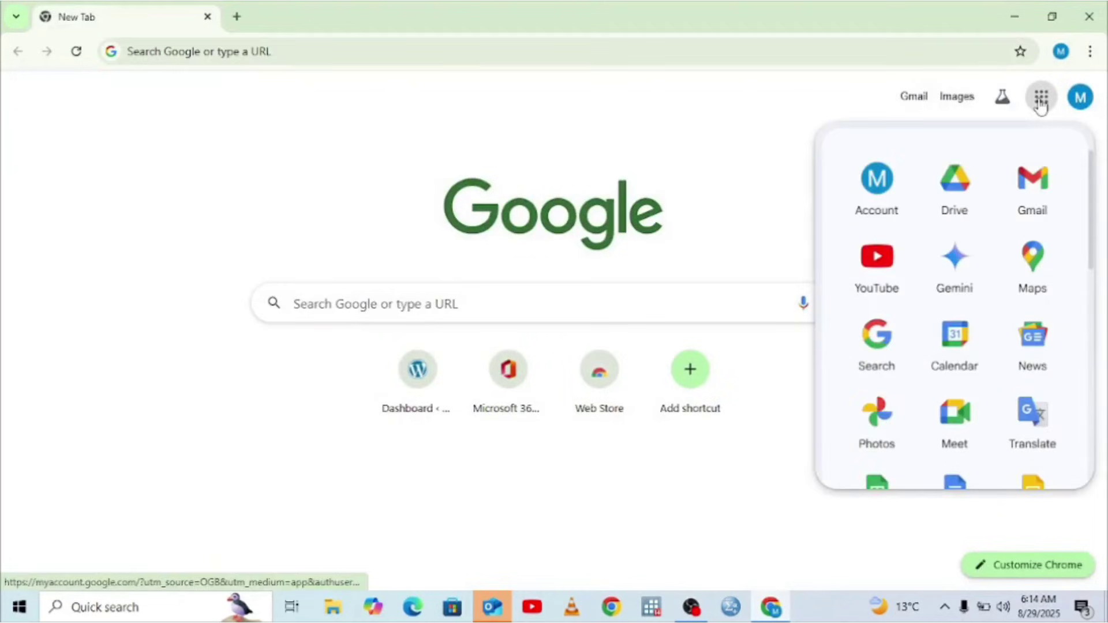
left_click(954, 207)
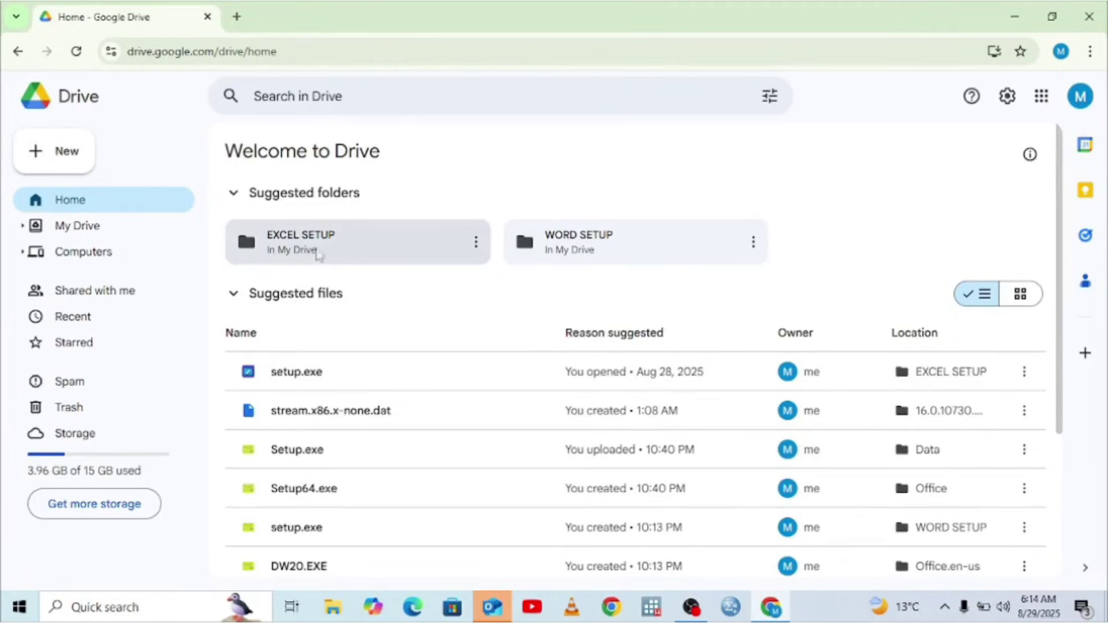
left_click(476, 250)
left_click(476, 242)
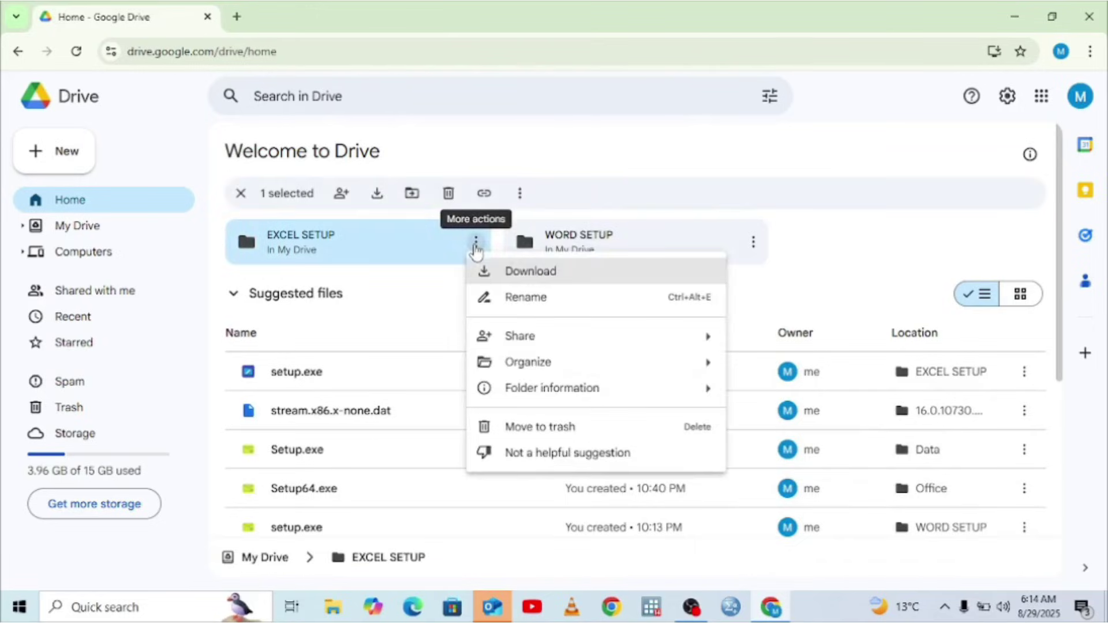
left_click(500, 271)
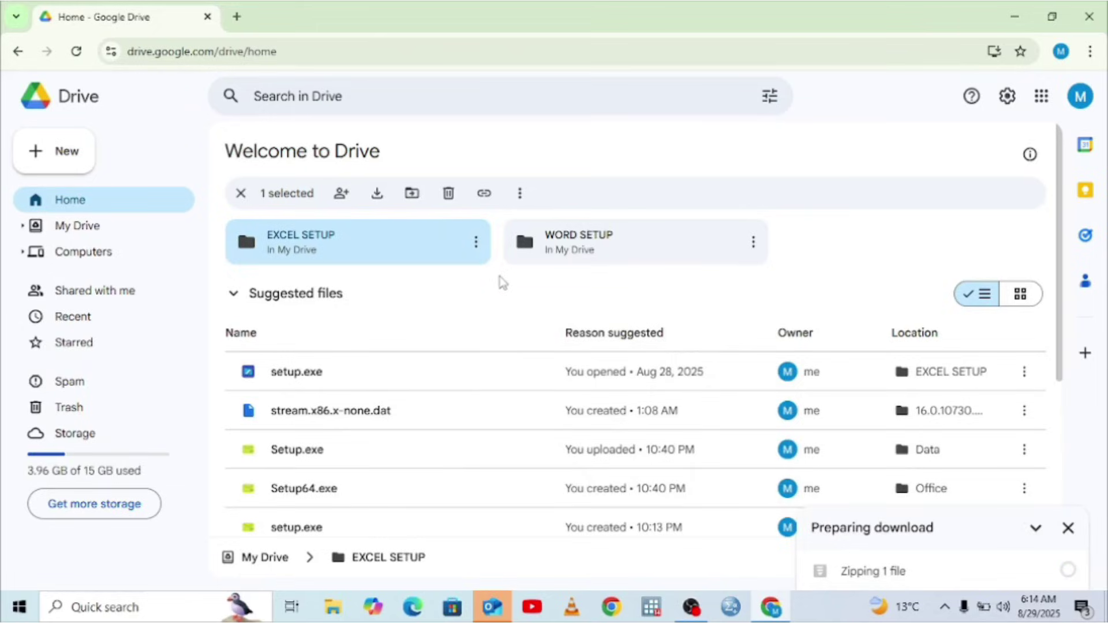
Open Chrome's download history and show the EXCEL SETUP zip from yesterday in its folder.
left_click(1091, 52)
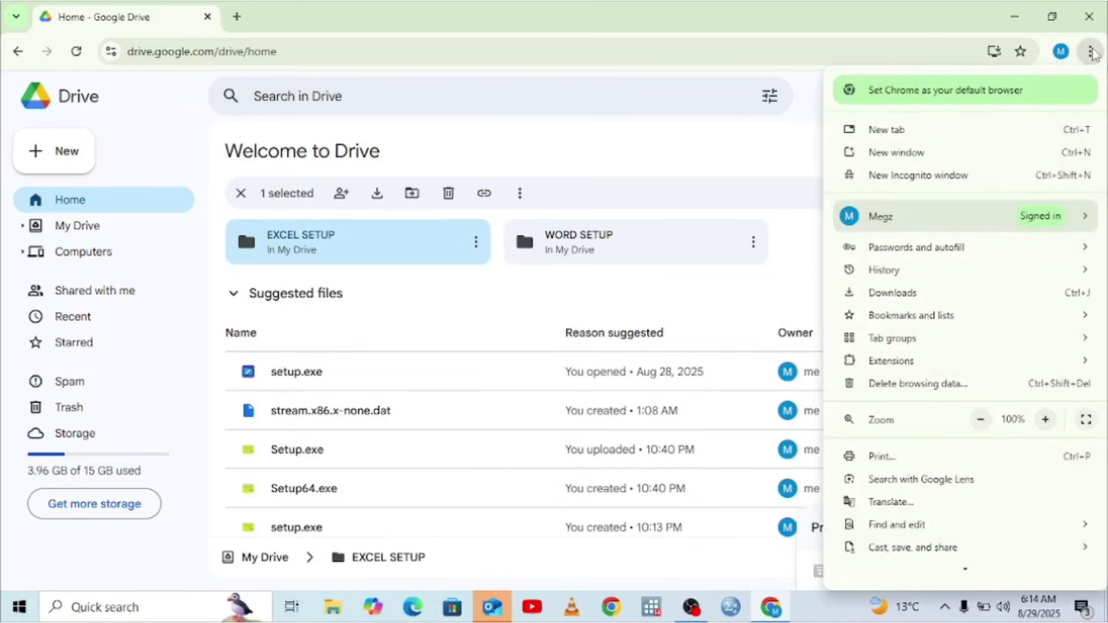
left_click(893, 293)
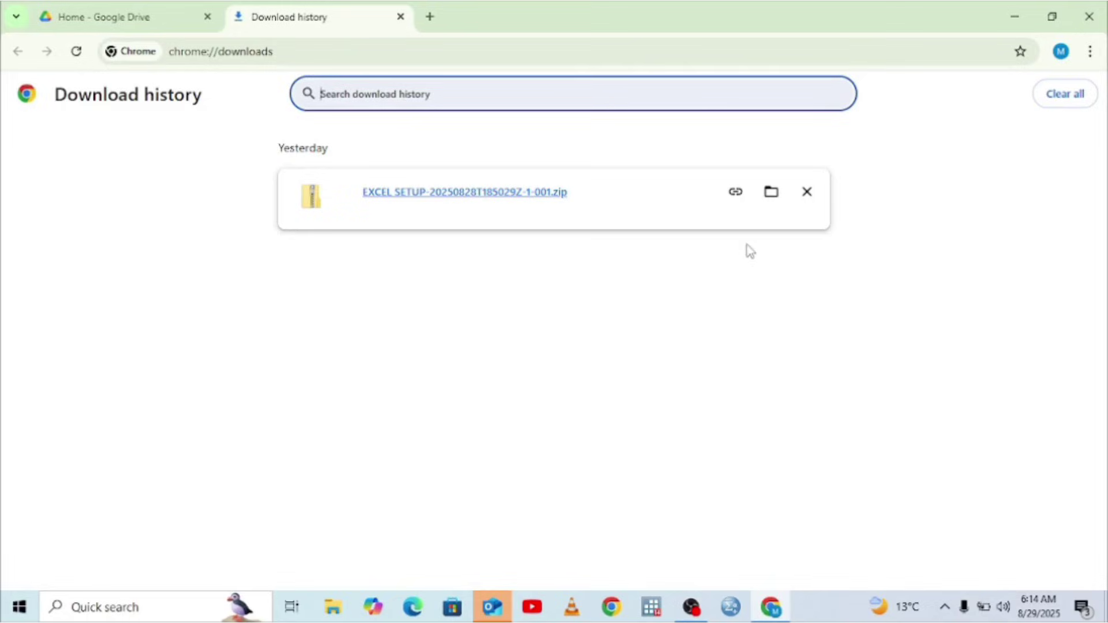
left_click(773, 193)
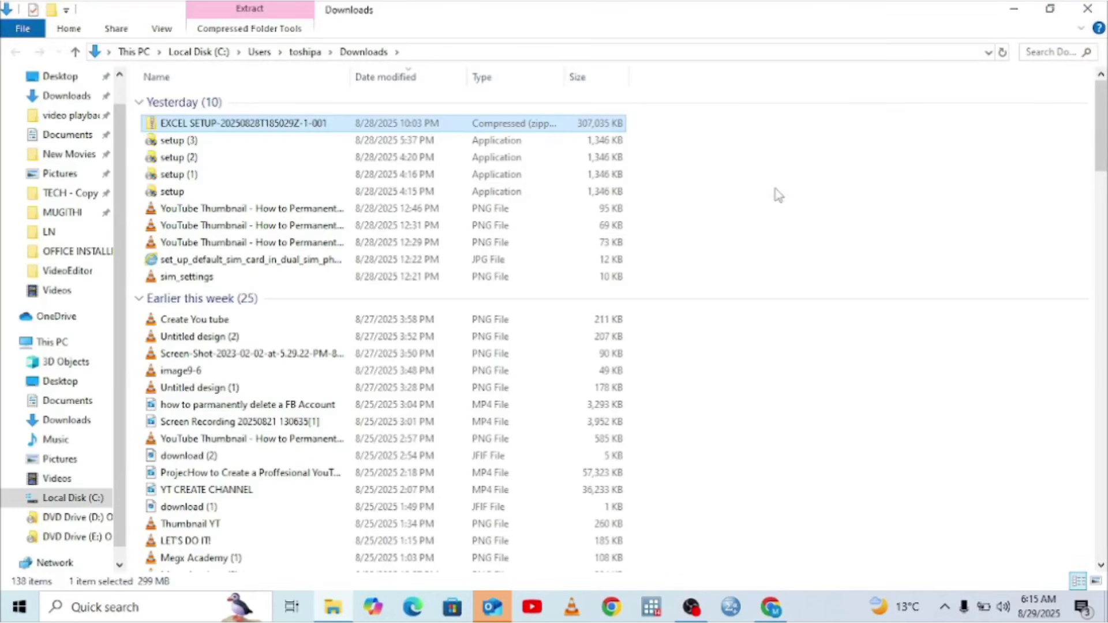
Open the EXCEL SETUP folder inside the downloaded zip and run the setup application.
double_click(192, 123)
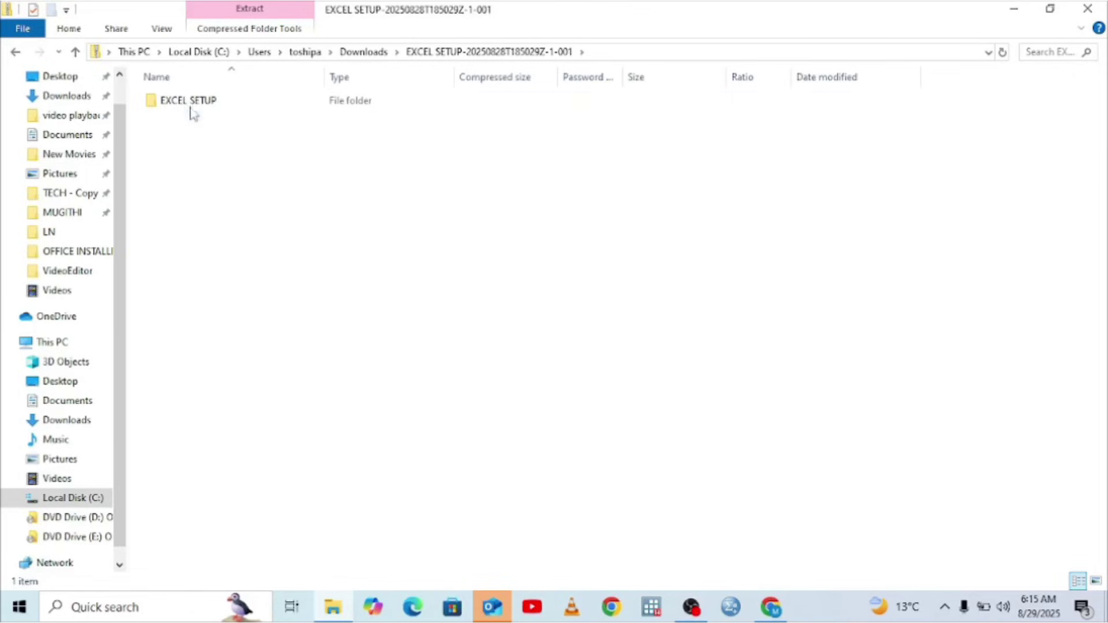
double_click(192, 101)
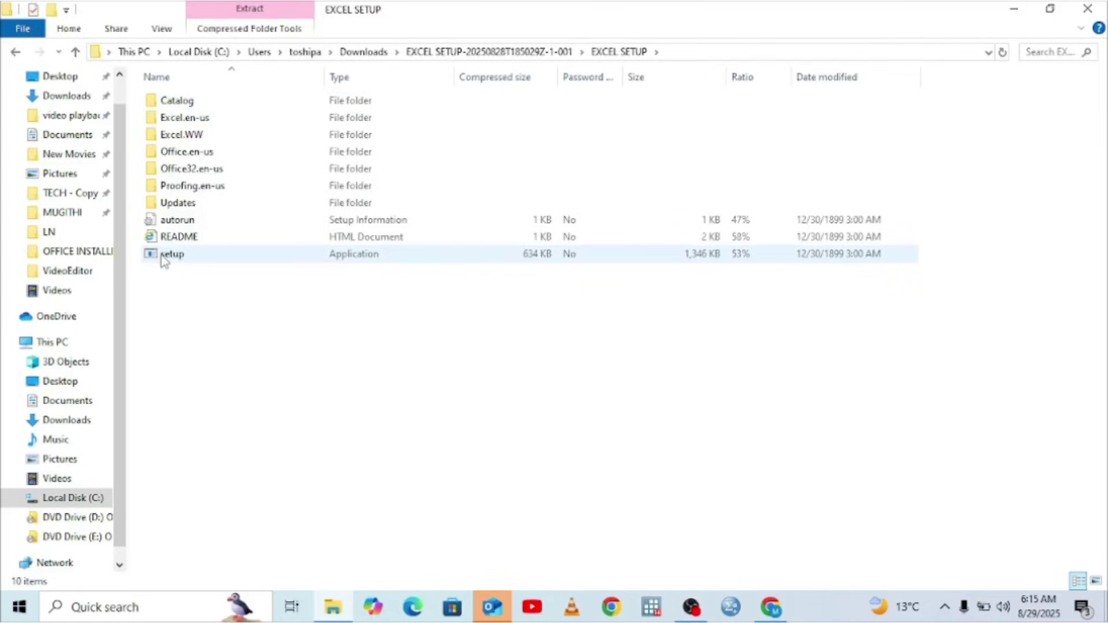
left_click(162, 258)
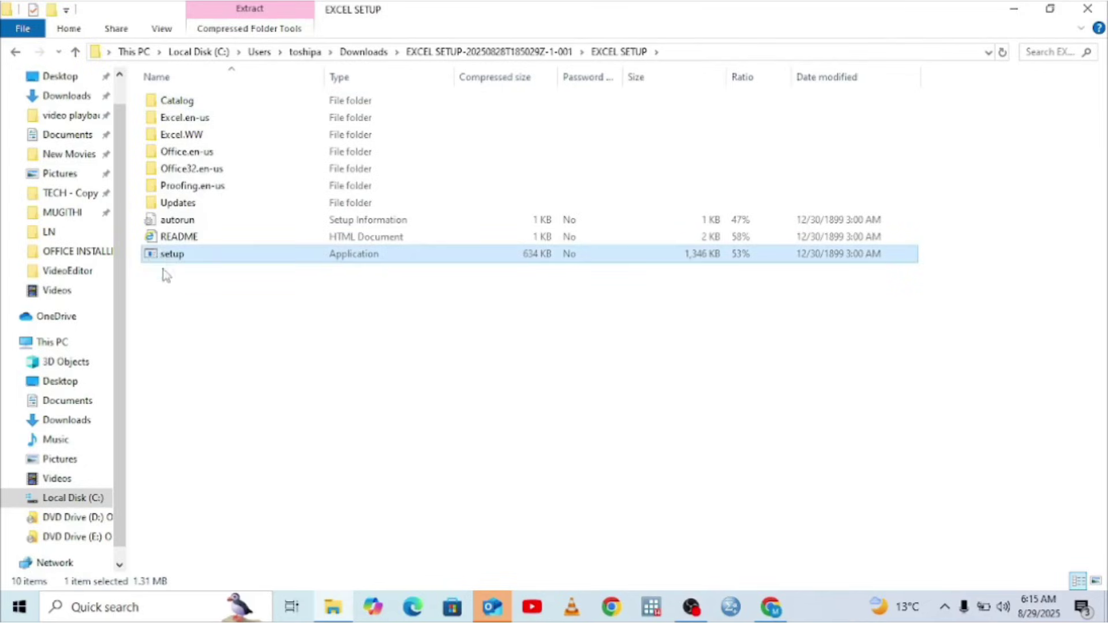
left_click(164, 271)
left_click(184, 257)
right_click(183, 257)
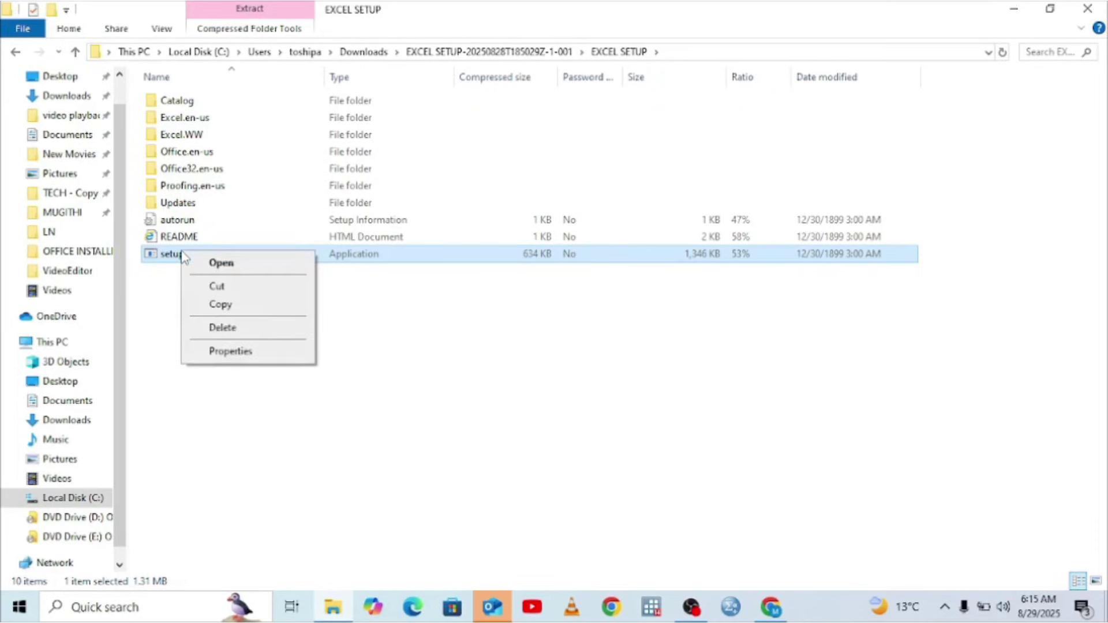
left_click(164, 260)
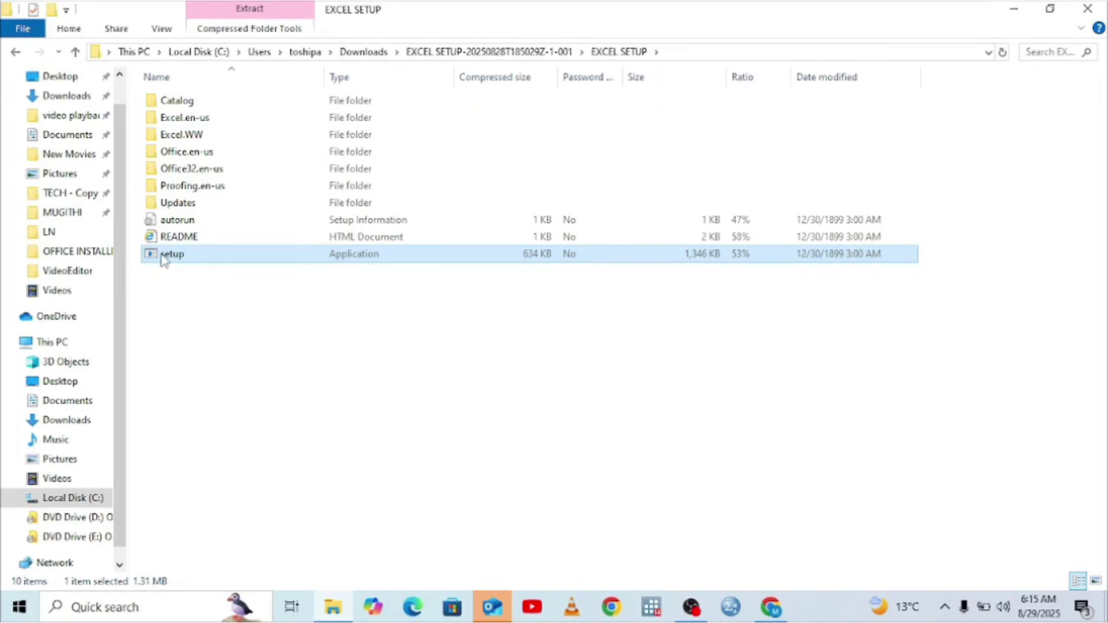
double_click(167, 255)
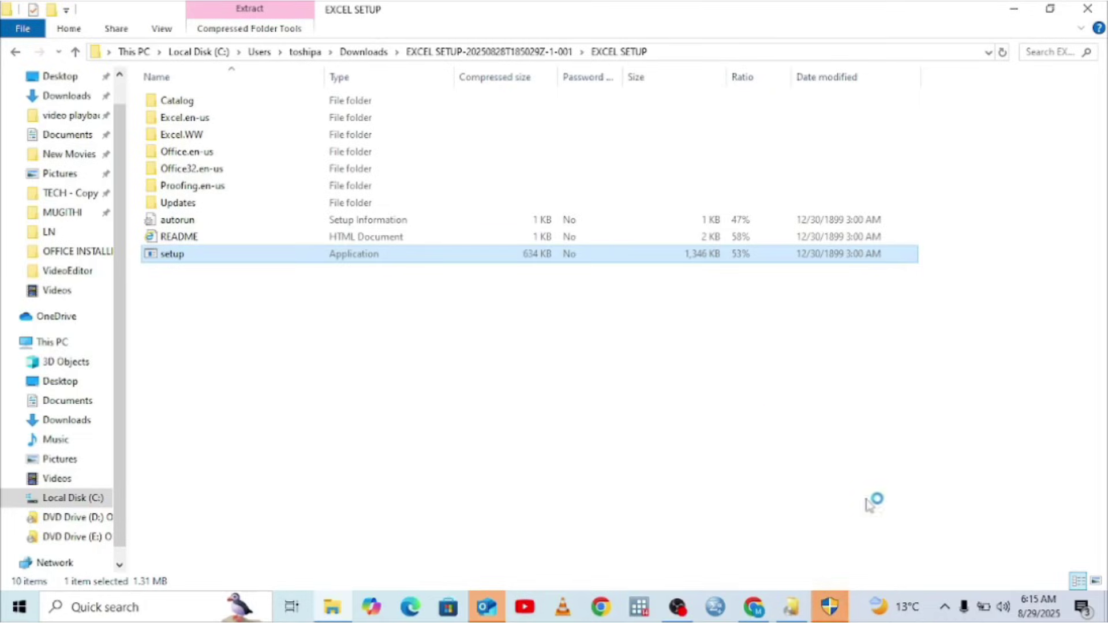
Minimise the File Explorer and Chrome windows and start the default installation of Microsoft Excel 2010.
left_click(1016, 8)
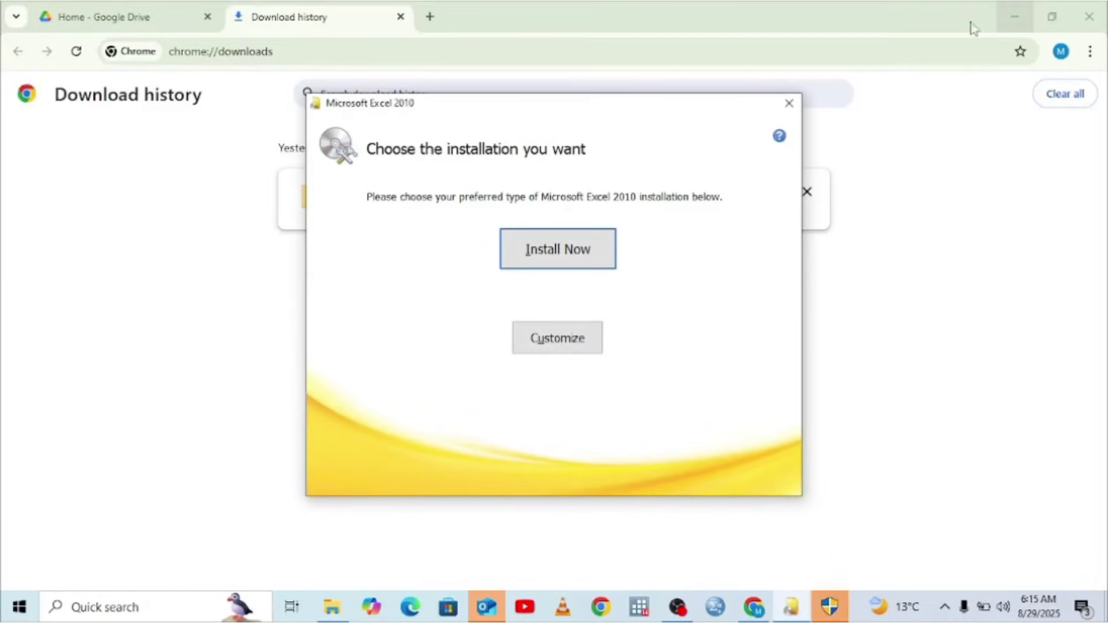
left_click(1017, 10)
left_click(1016, 10)
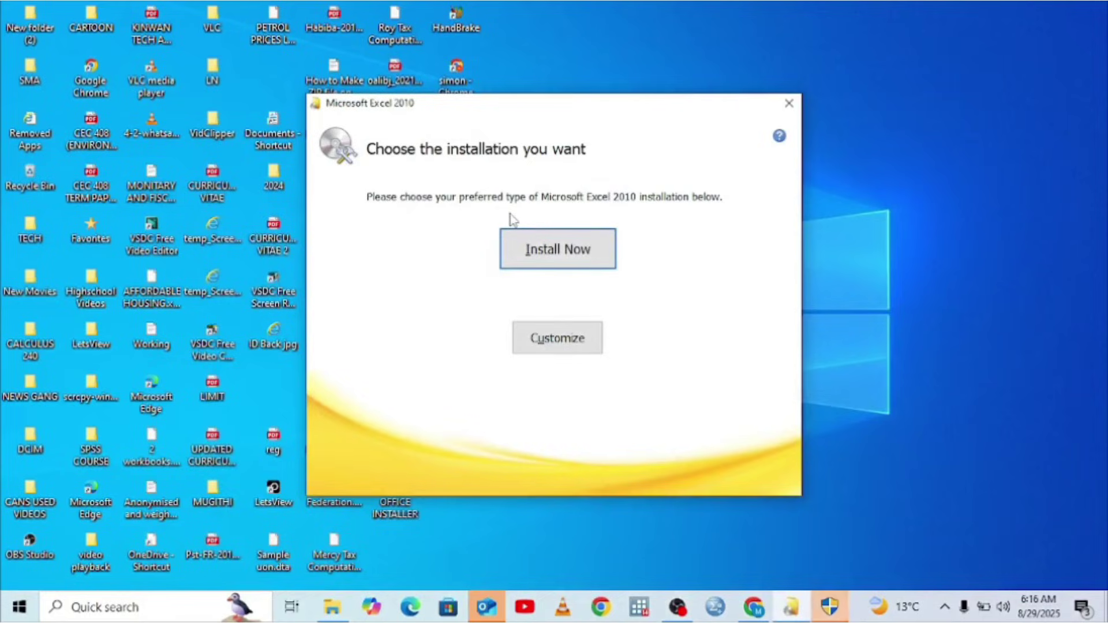
left_click(537, 250)
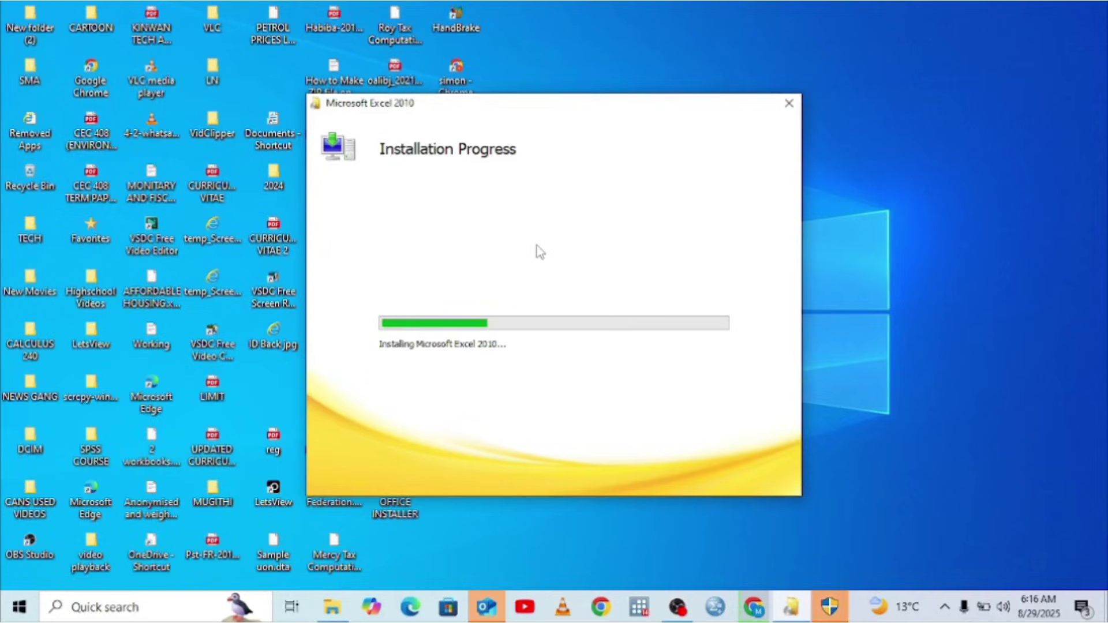
Switch to Chrome to view the actions for the WORD SETUP folder in Drive, and check the EXCEL SETUP download's progress.
left_click(753, 612)
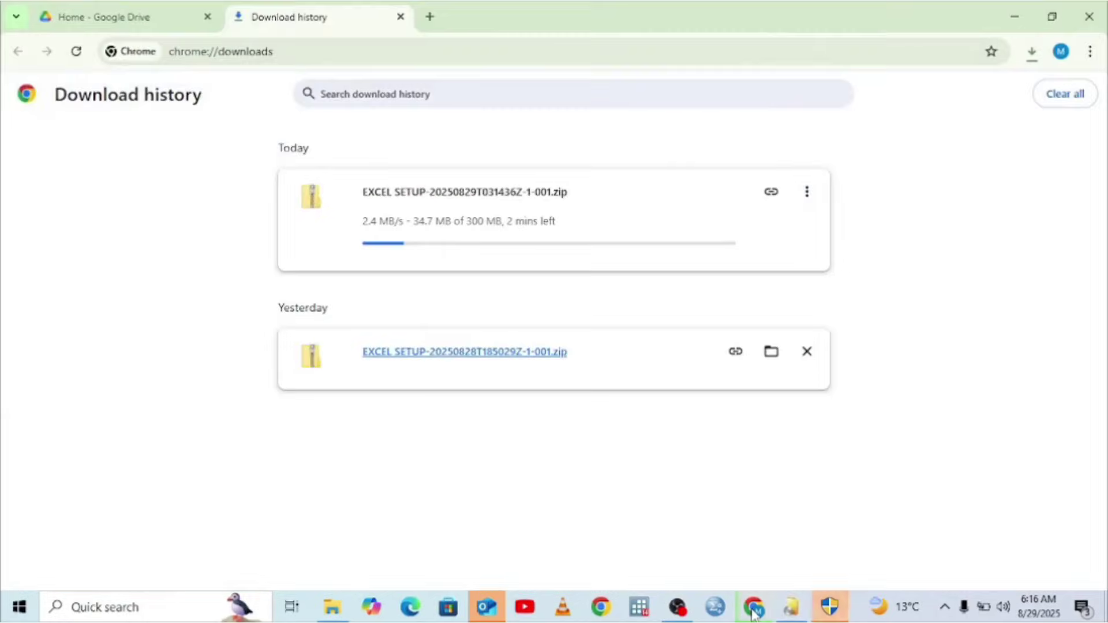
left_click(173, 8)
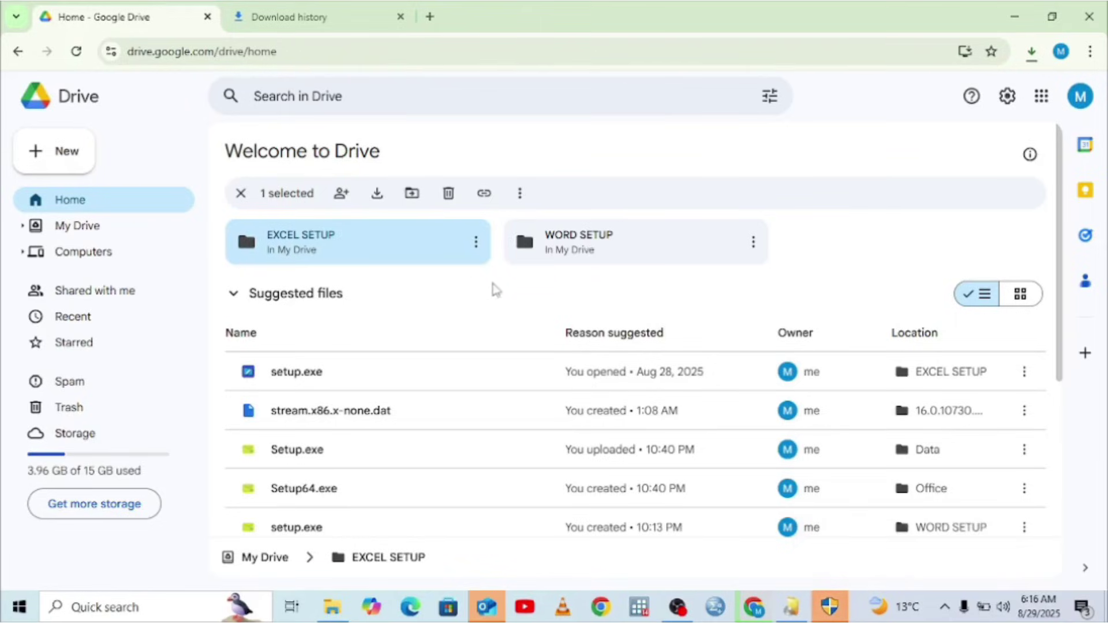
left_click(756, 244)
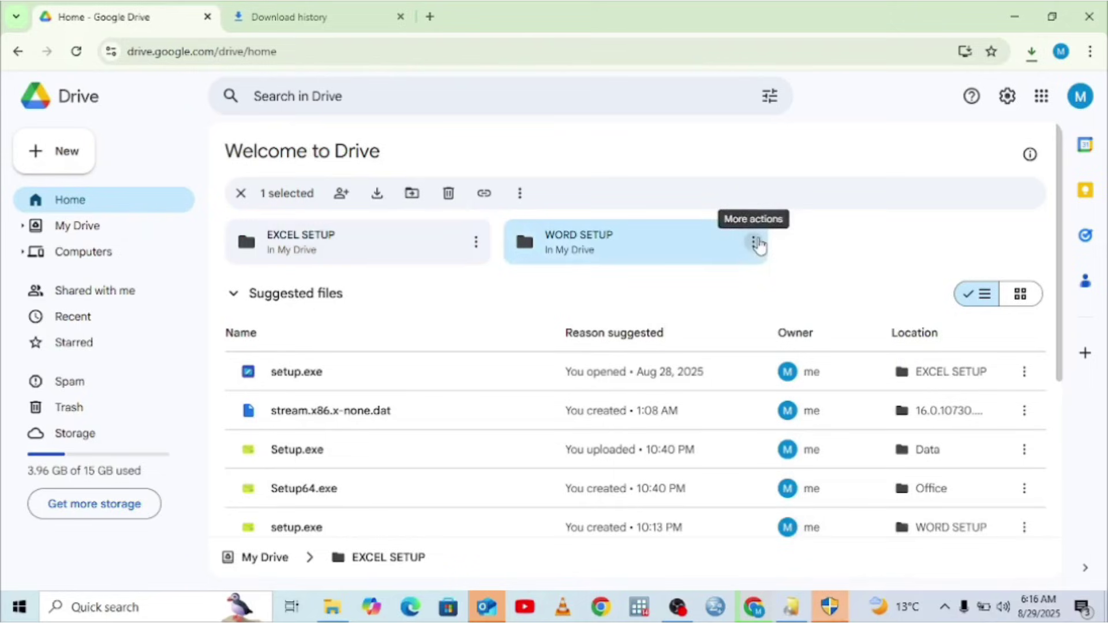
left_click(756, 243)
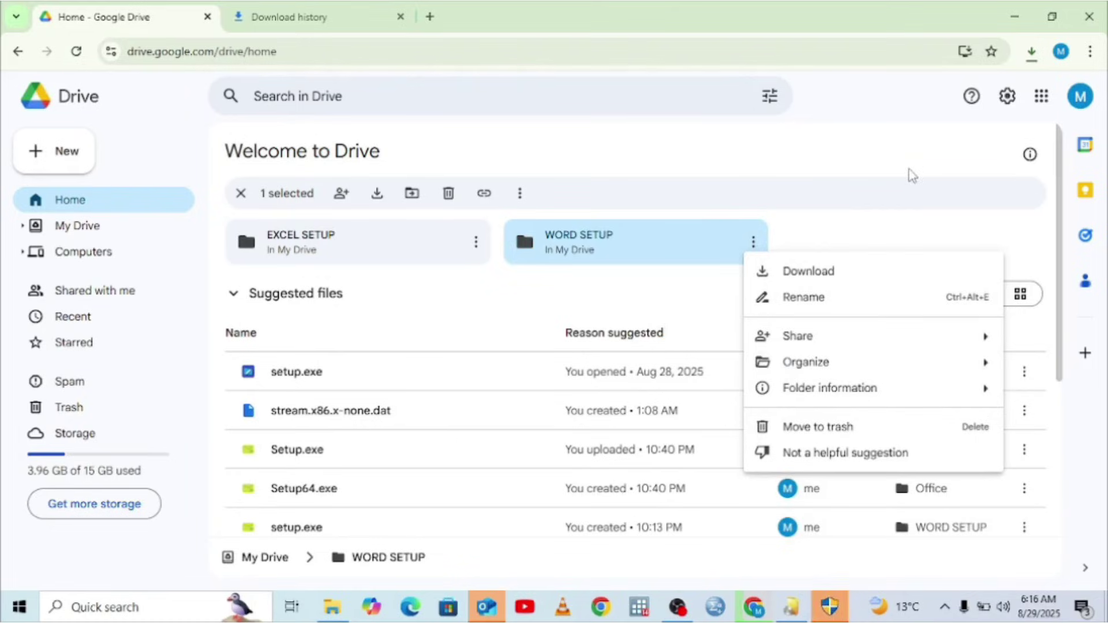
left_click(1090, 51)
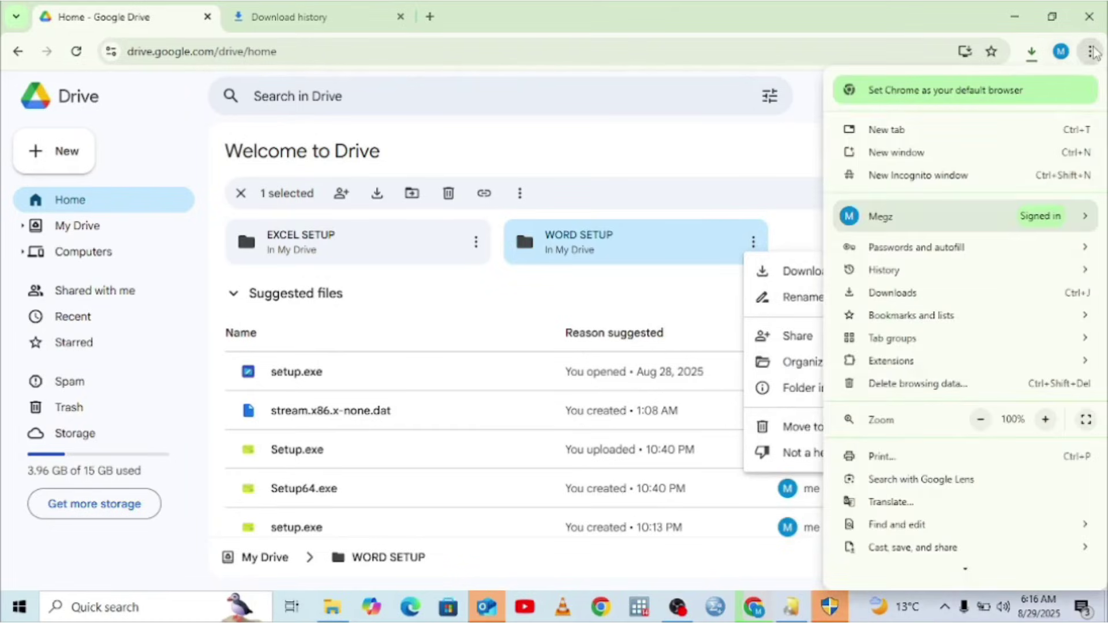
left_click(892, 293)
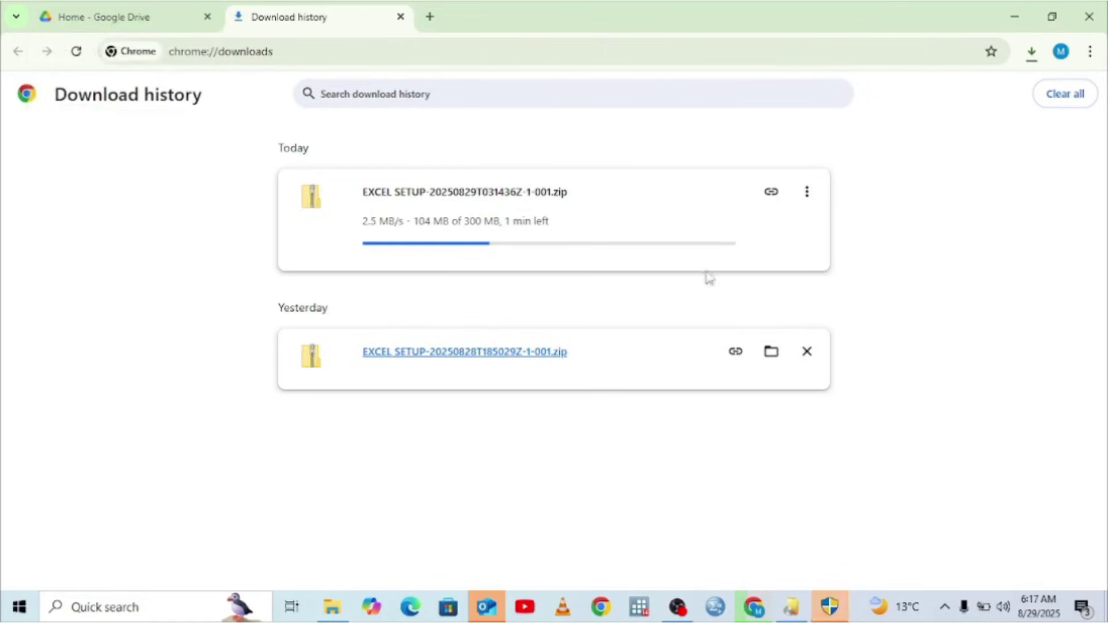
Respond to the pending Windows security prompt, minimise Chrome and close the completed Microsoft Excel 2010 installer.
left_click(829, 606)
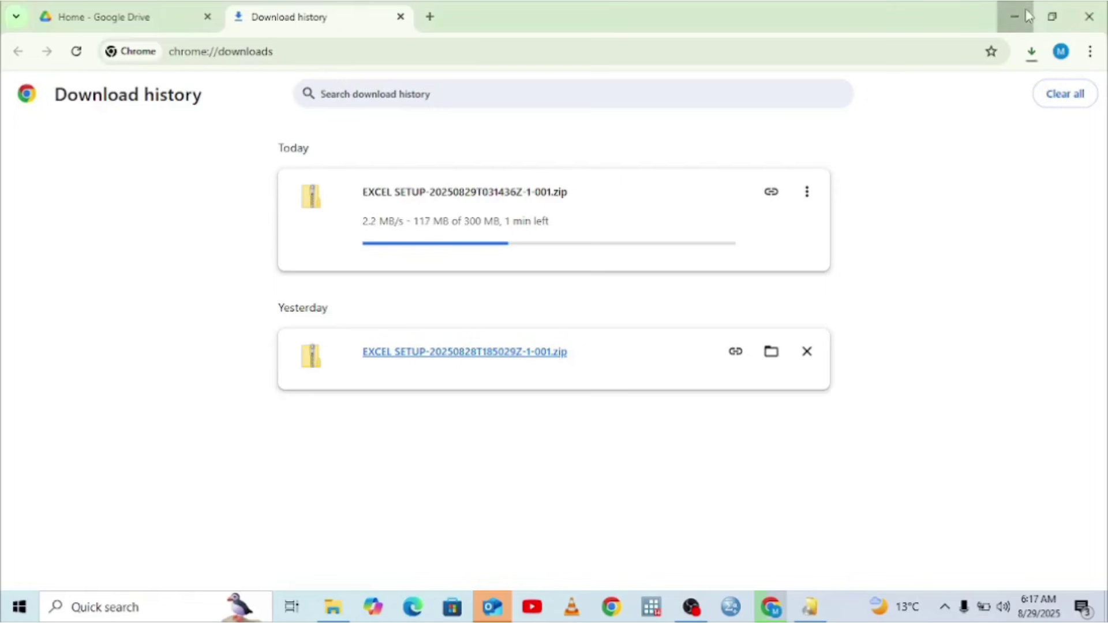
left_click(1027, 16)
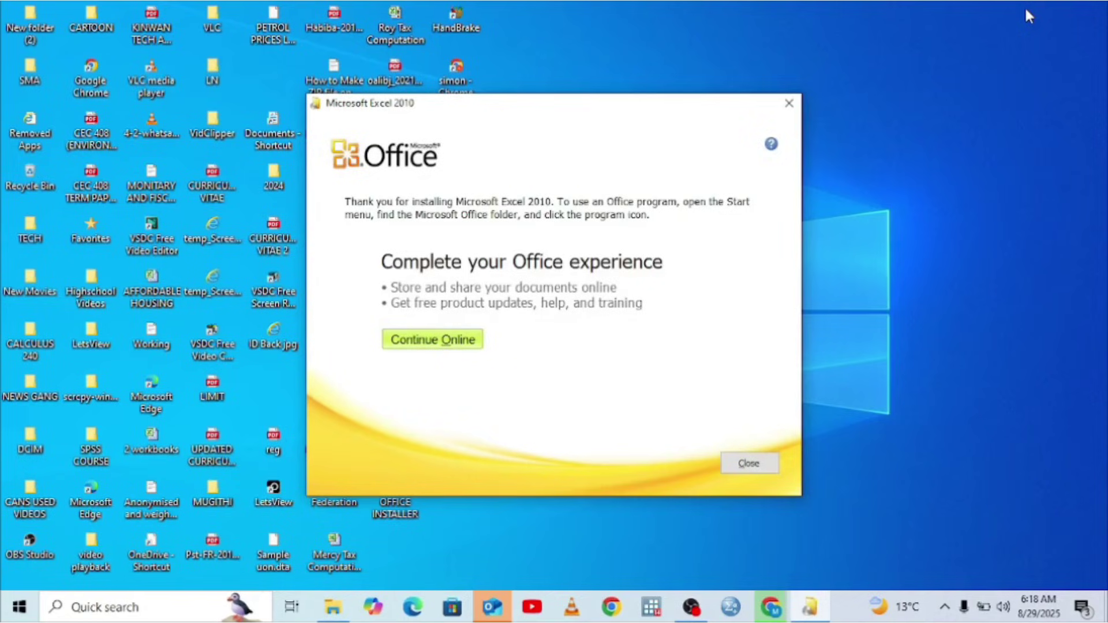
left_click(756, 464)
Search Windows for "excel" and launch Microsoft Excel 2010.
left_click(103, 607)
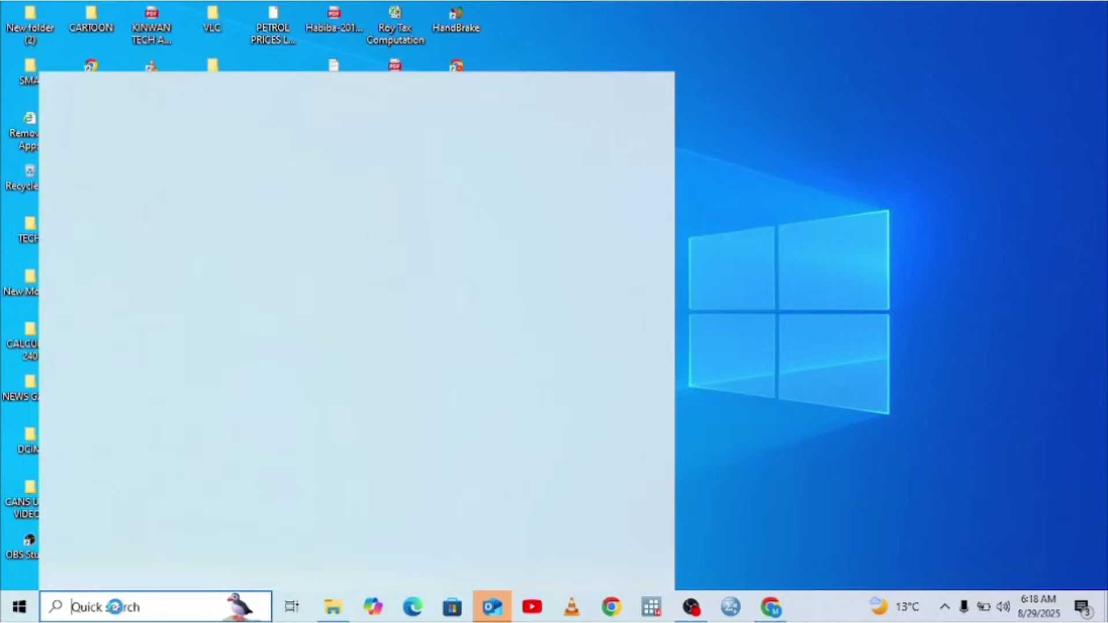
type("excel")
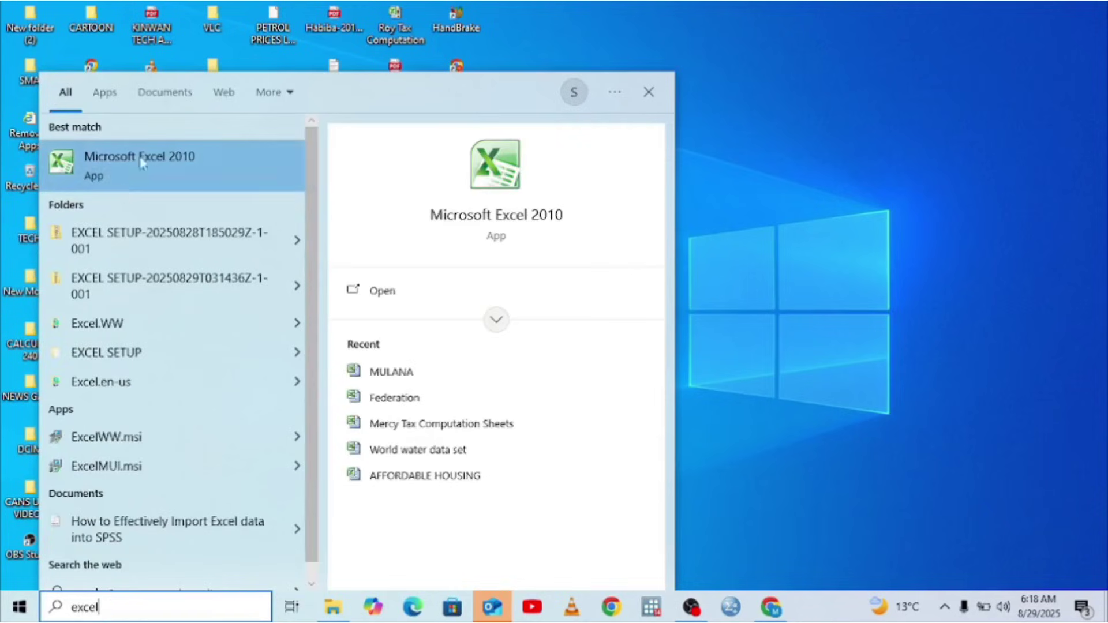
left_click(167, 158)
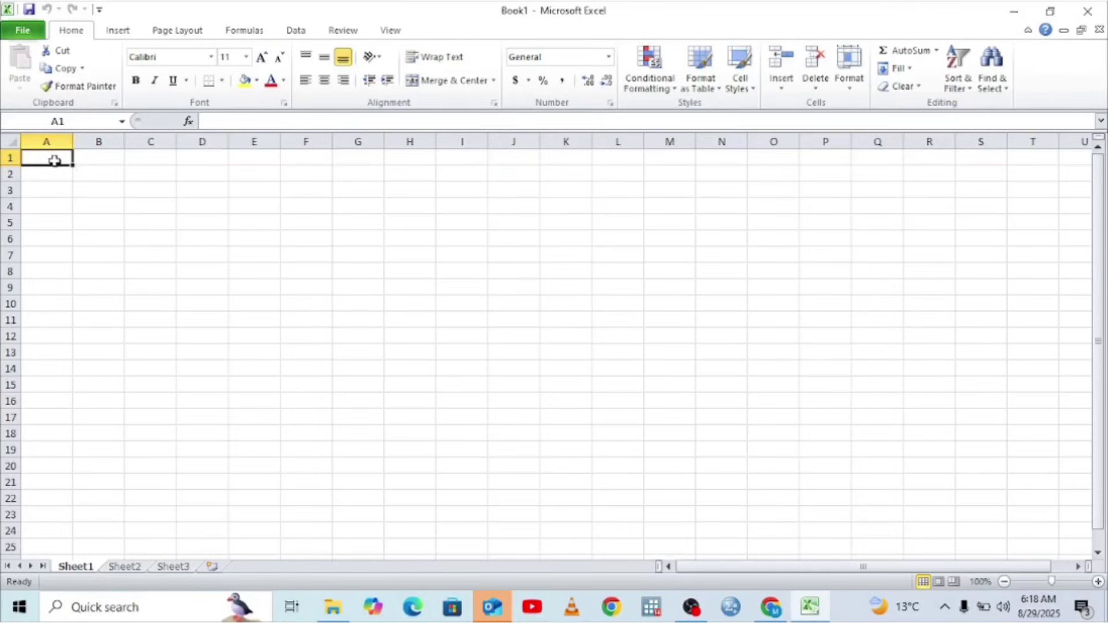
Enter the headings "age" in cell A1 and "icome" in cell B1 of the blank workbook.
type("a")
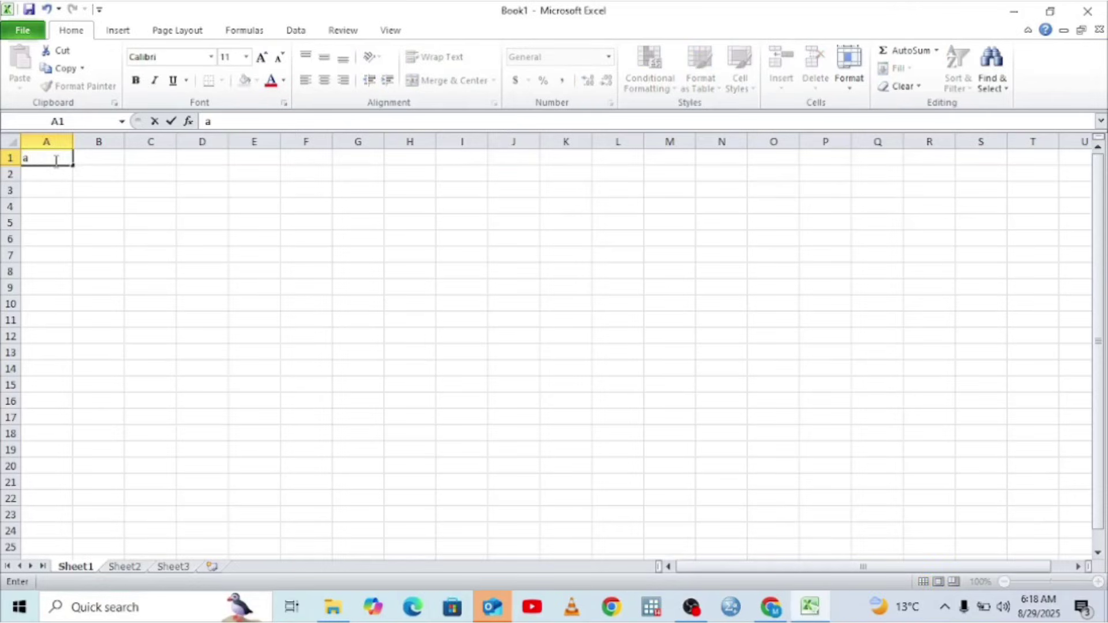
type("ge")
left_click(106, 157)
type("icome")
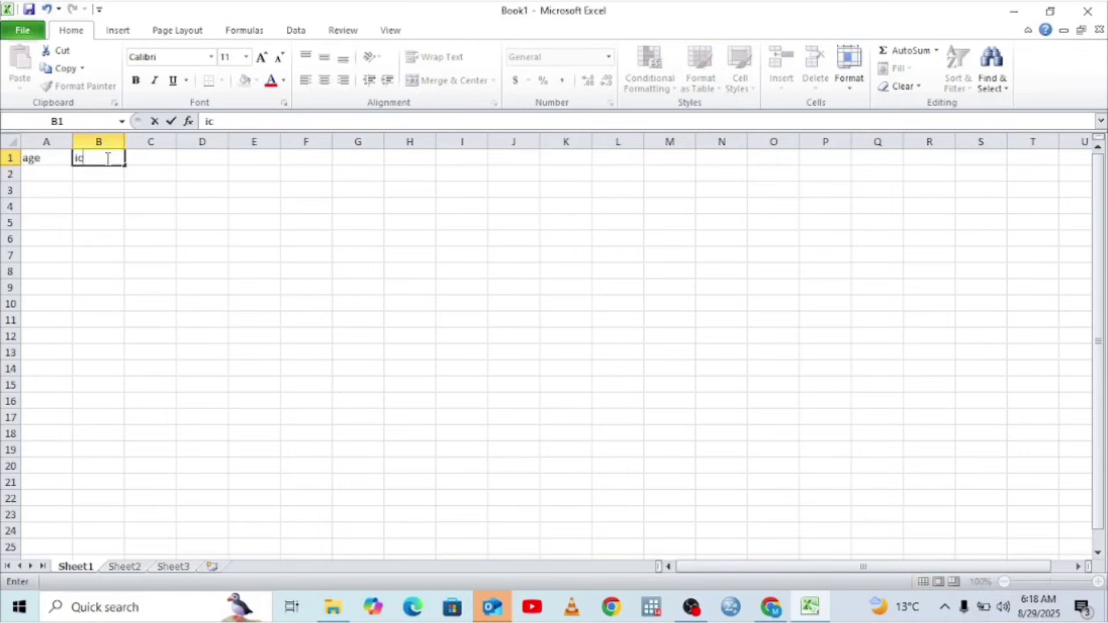
left_click(42, 177)
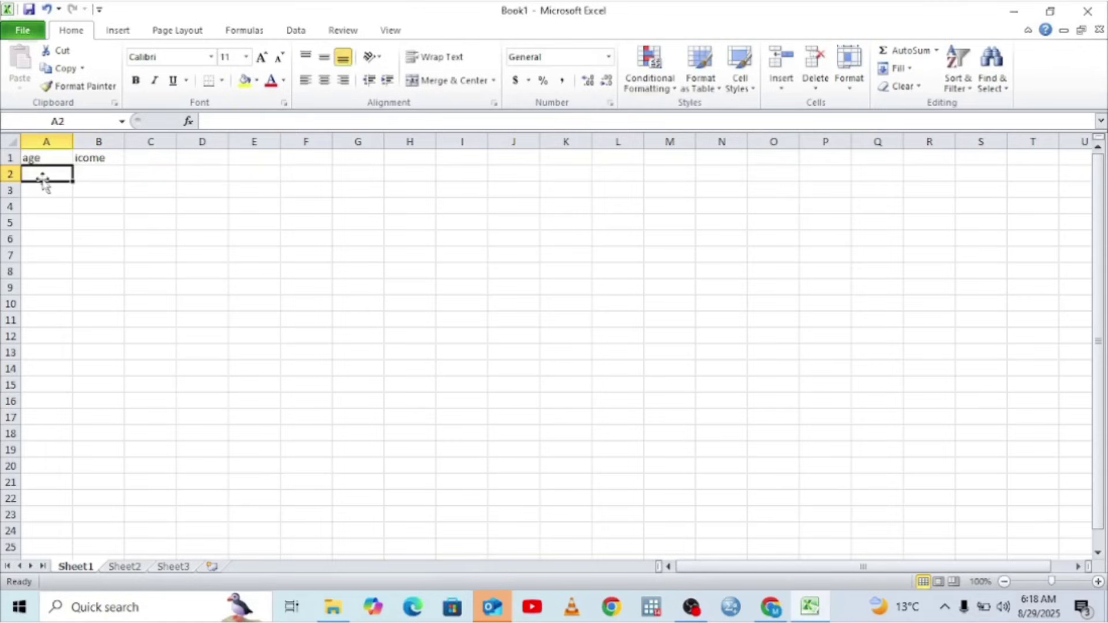
Minimise Excel and switch to Chrome to check the EXCEL SETUP download and view the WORD SETUP folder's actions in Drive.
left_click(1012, 11)
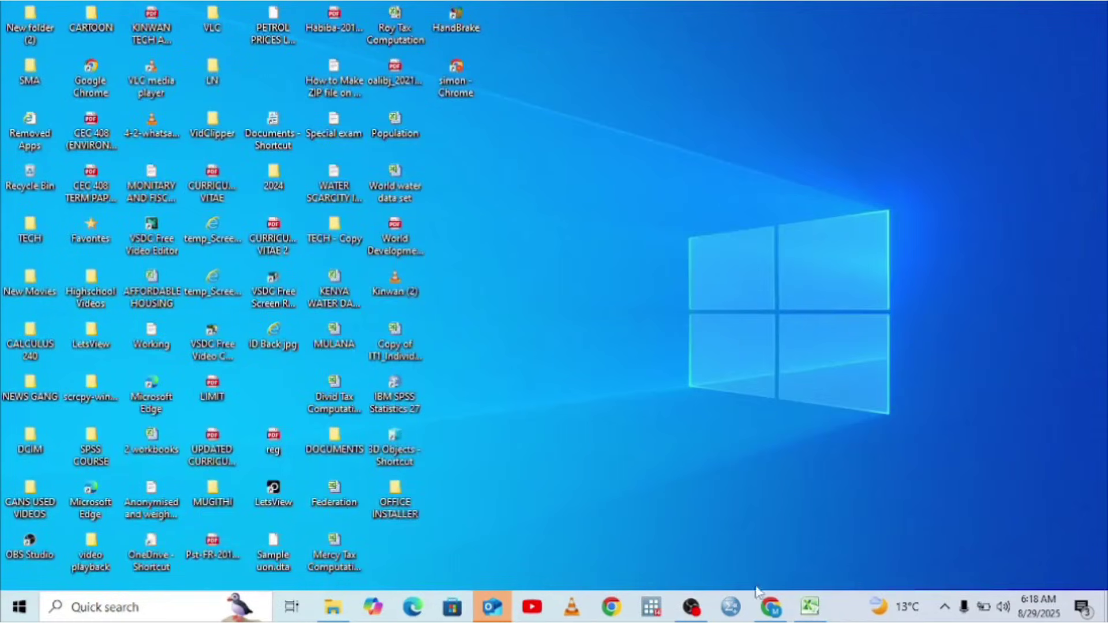
mouse_move(776, 611)
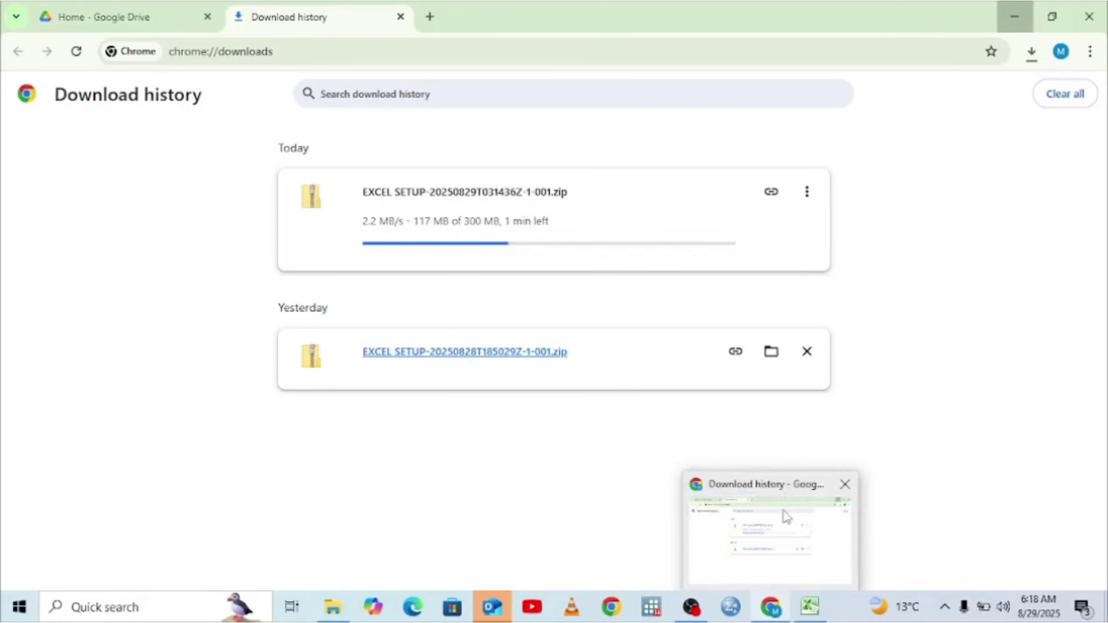
left_click(784, 517)
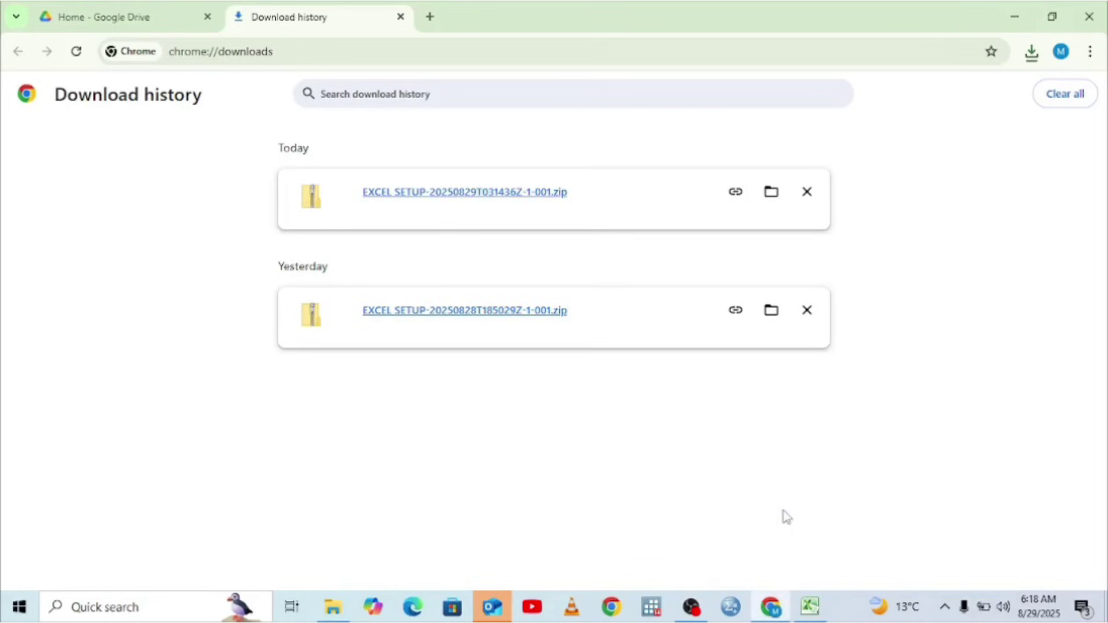
left_click(144, 17)
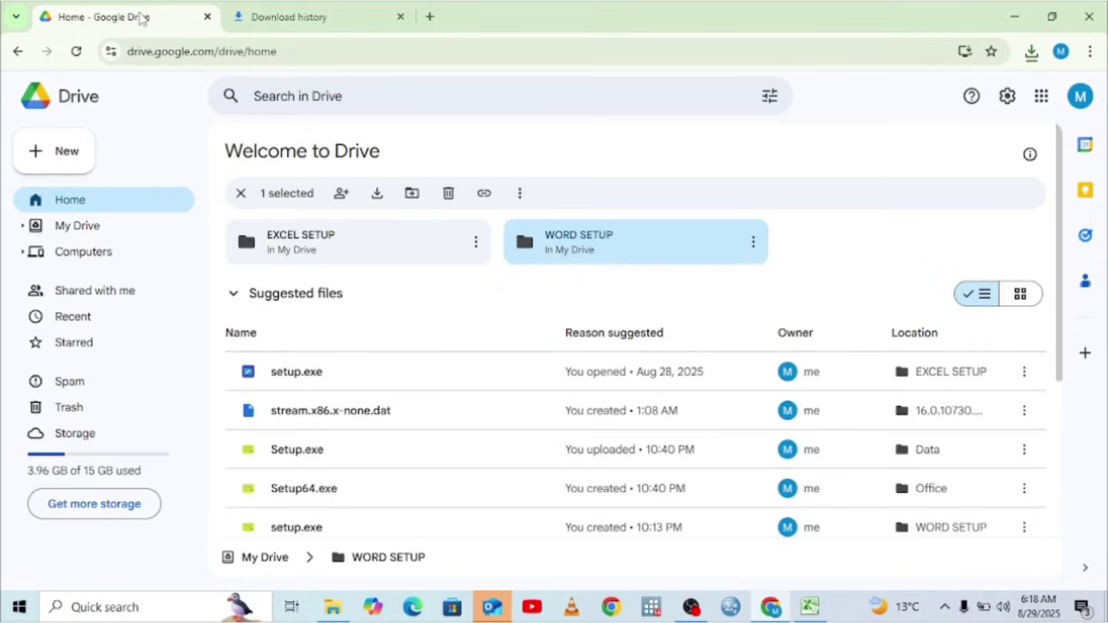
left_click(751, 249)
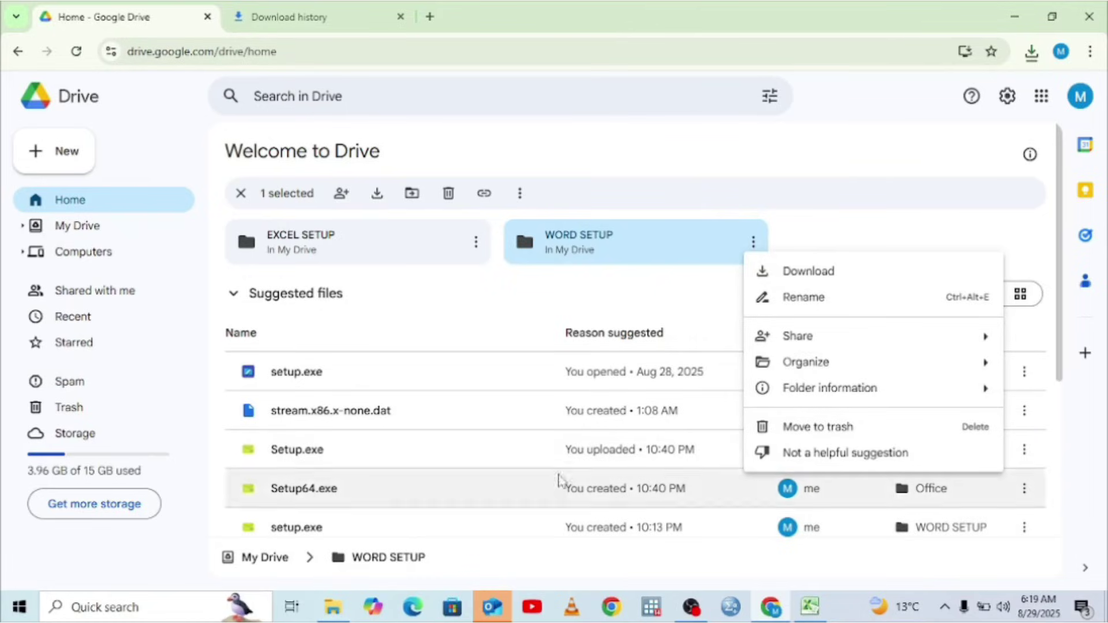
left_click(1015, 16)
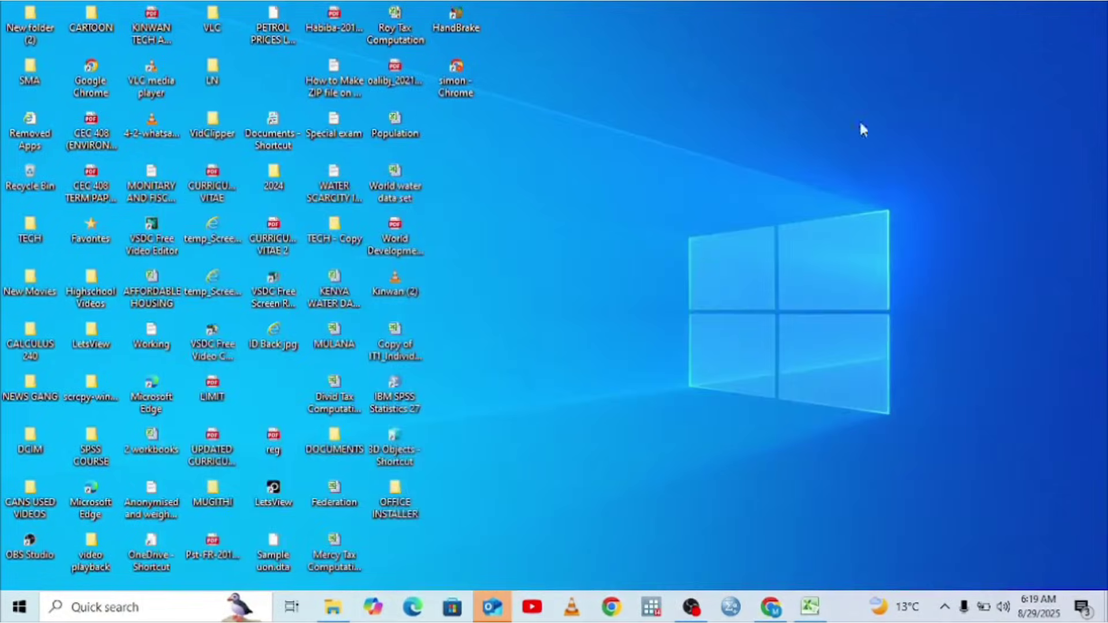
Run setup from the WORD SETUP folder inside the desktop's OFFICE INSTALLER folder and start the standard Microsoft Word 2010 installation.
double_click(404, 507)
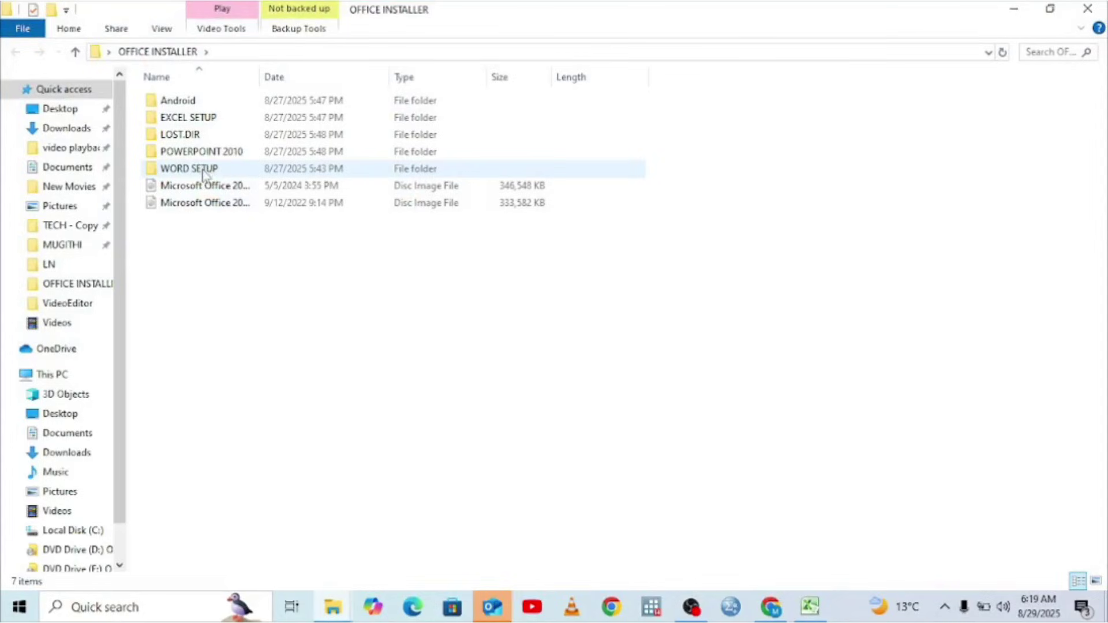
mouse_move(206, 176)
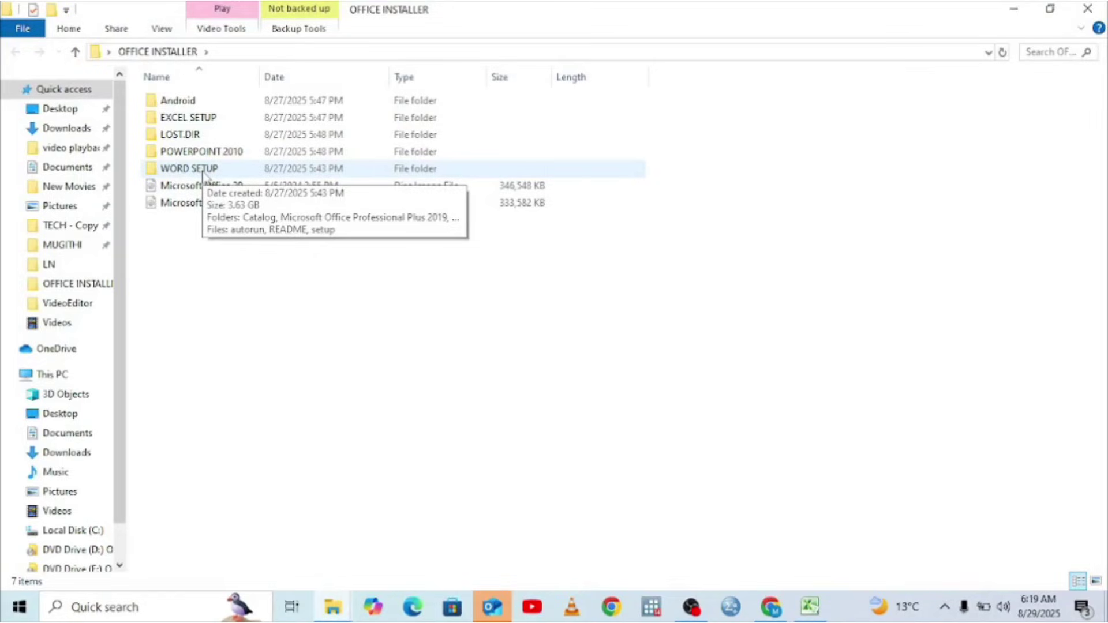
double_click(203, 172)
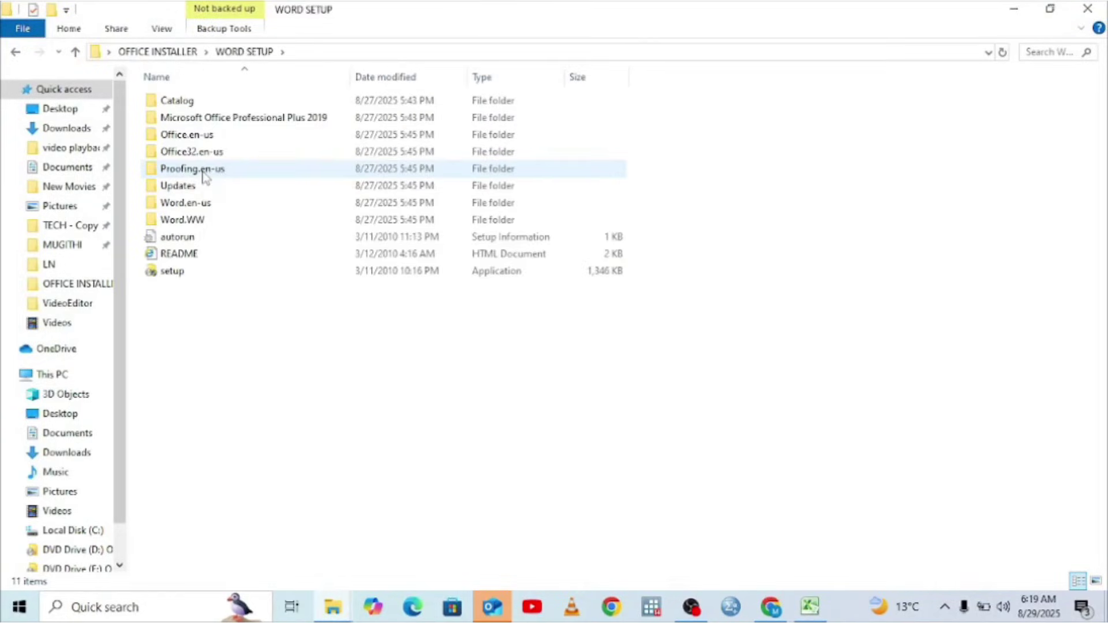
double_click(167, 271)
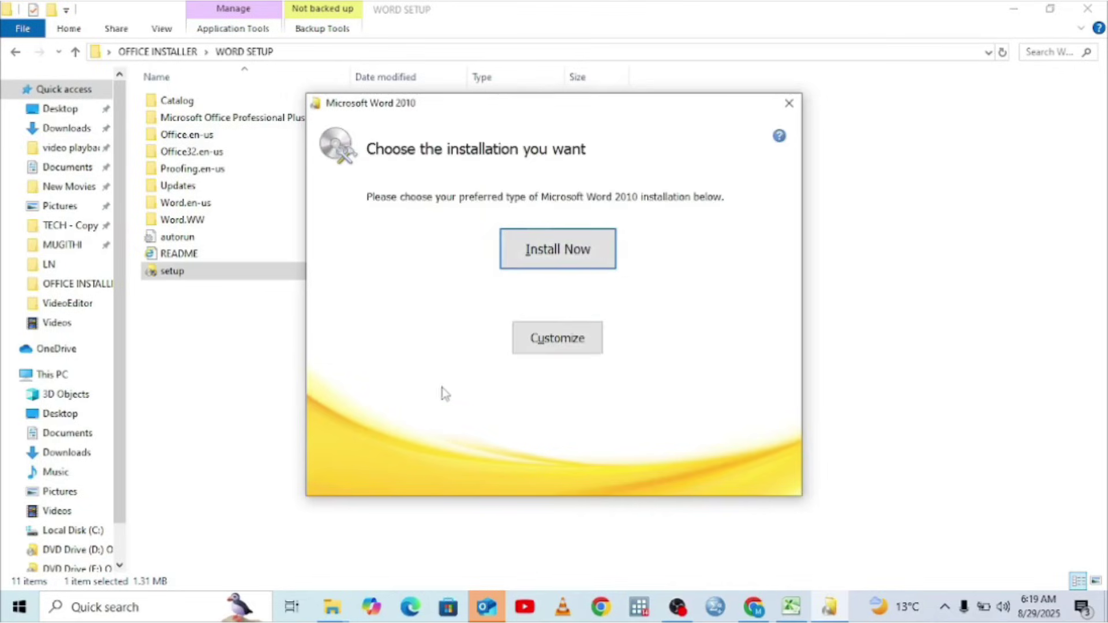
left_click(576, 257)
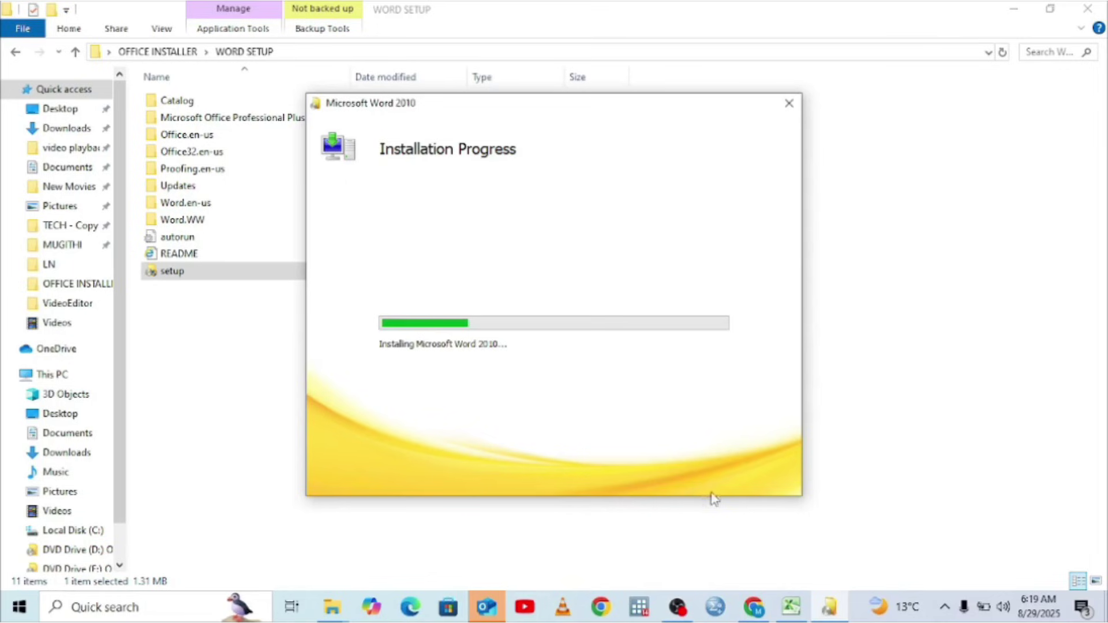
Look at Drive in Chrome, minimise the open windows and close the completed Microsoft Word 2010 installer.
left_click(754, 606)
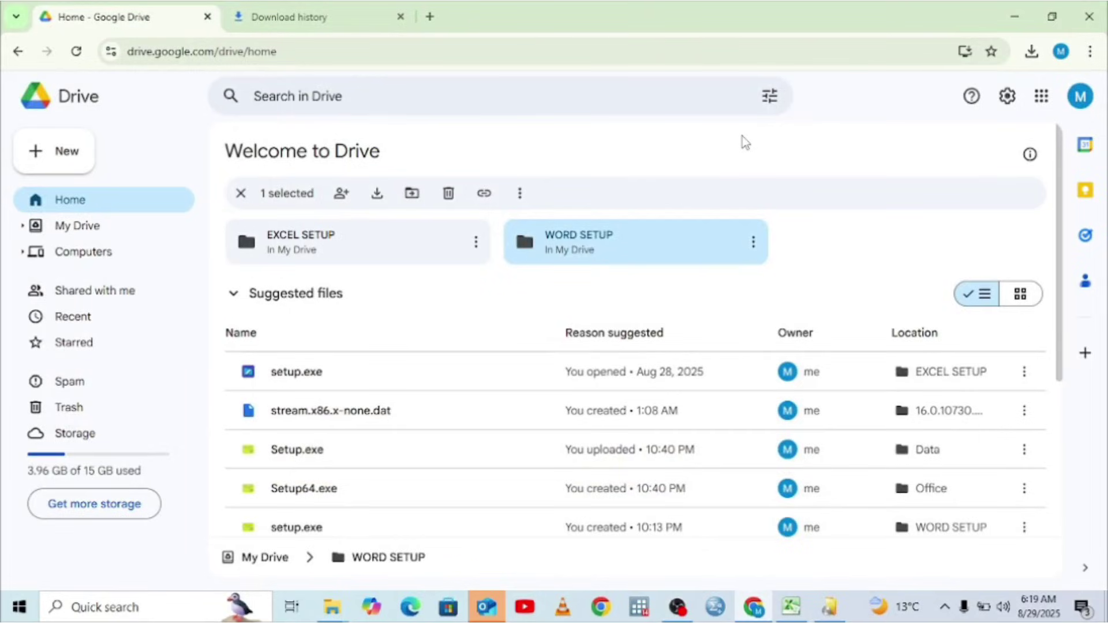
left_click(1014, 16)
left_click(1014, 13)
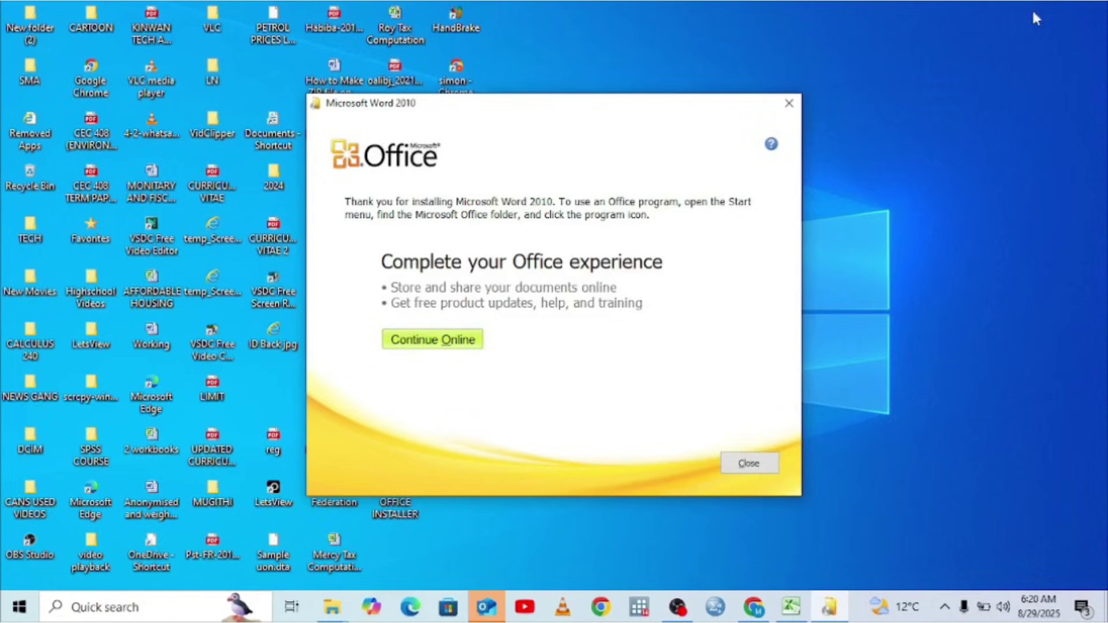
left_click(743, 466)
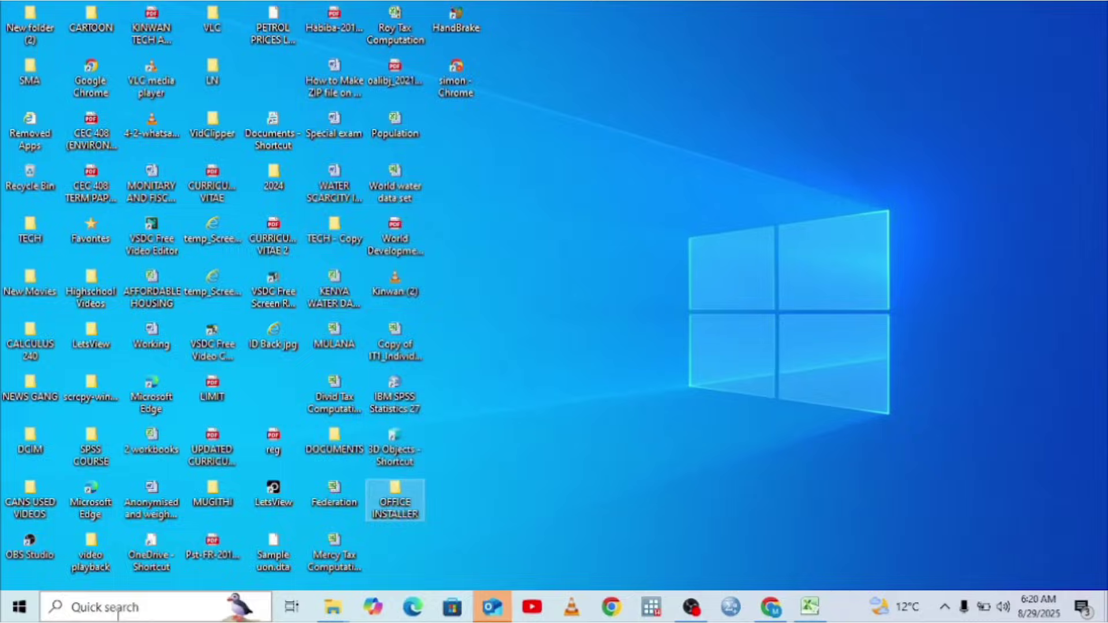
Search Windows for "word" and launch Microsoft Word 2010.
left_click(77, 608)
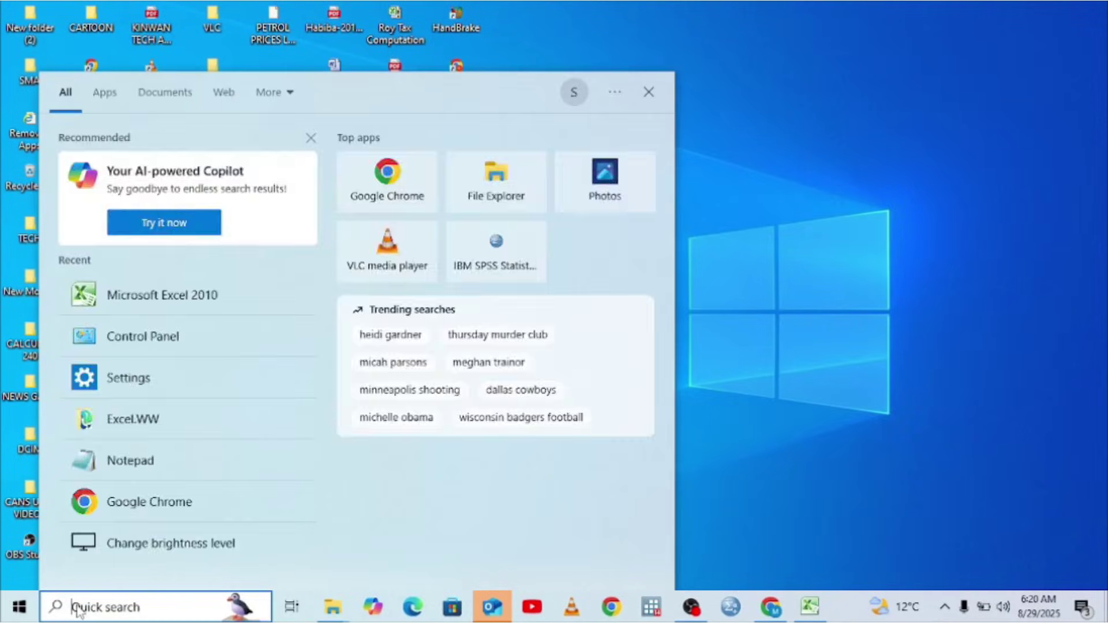
type("word")
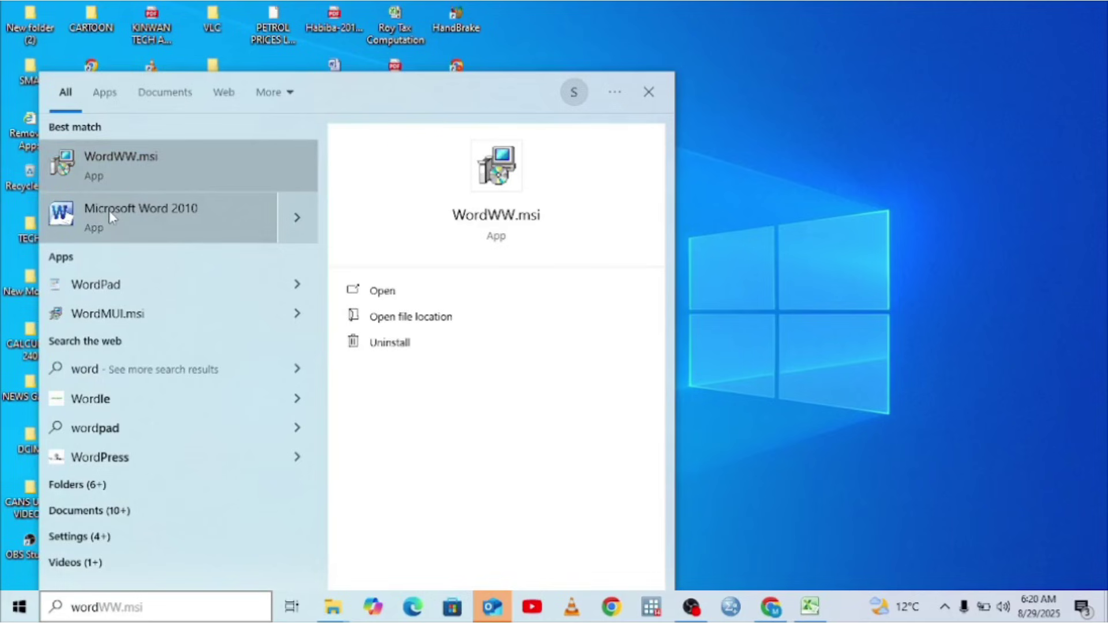
left_click(649, 92)
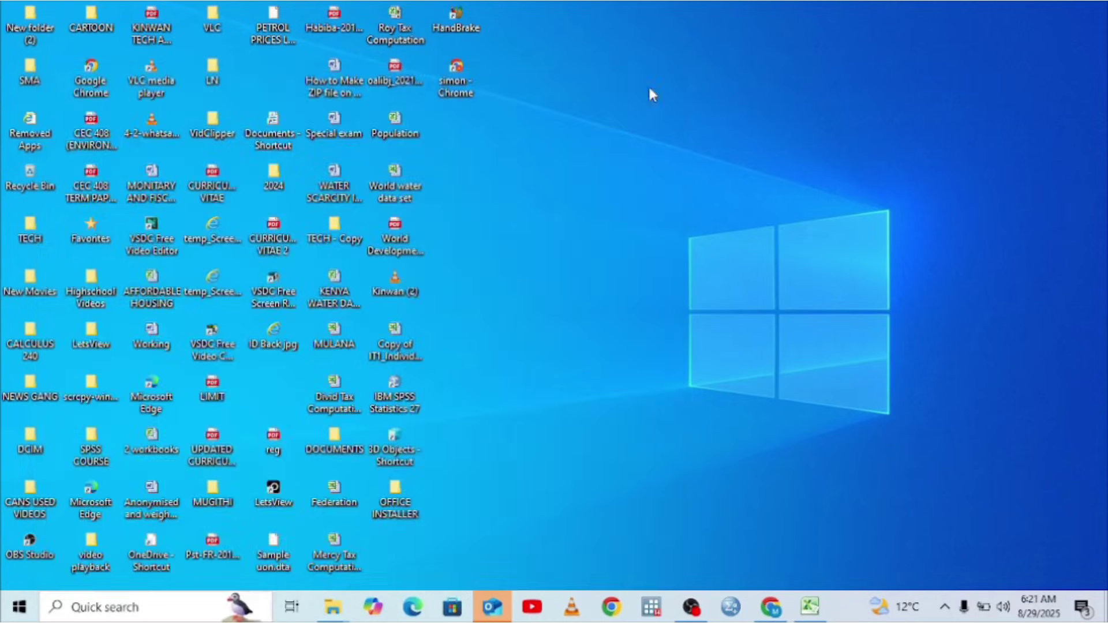
left_click(103, 611)
type("w")
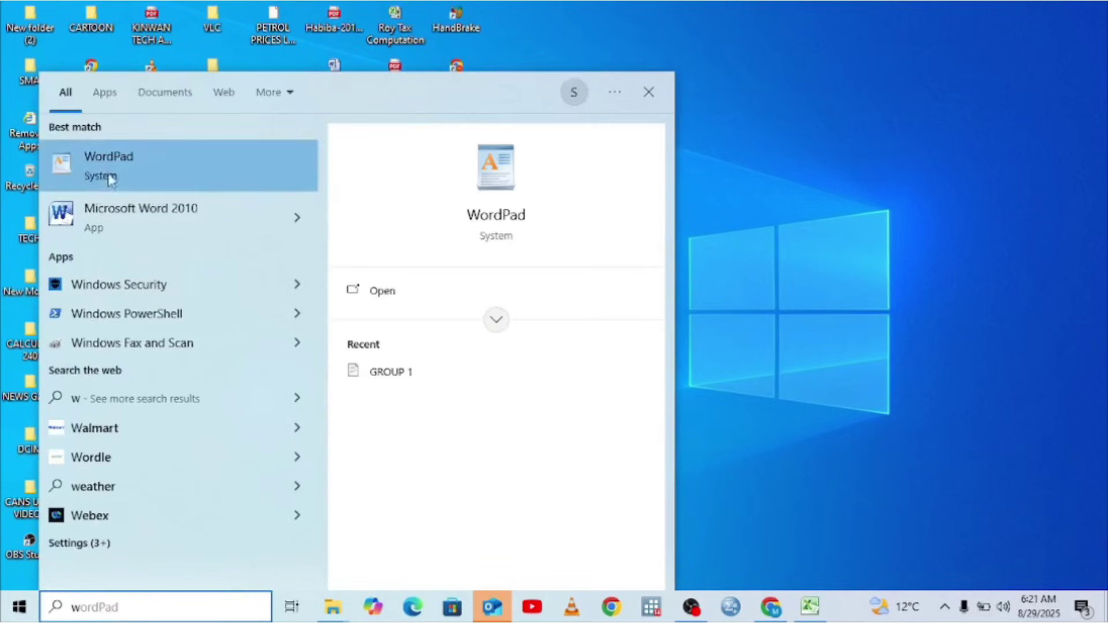
left_click(110, 211)
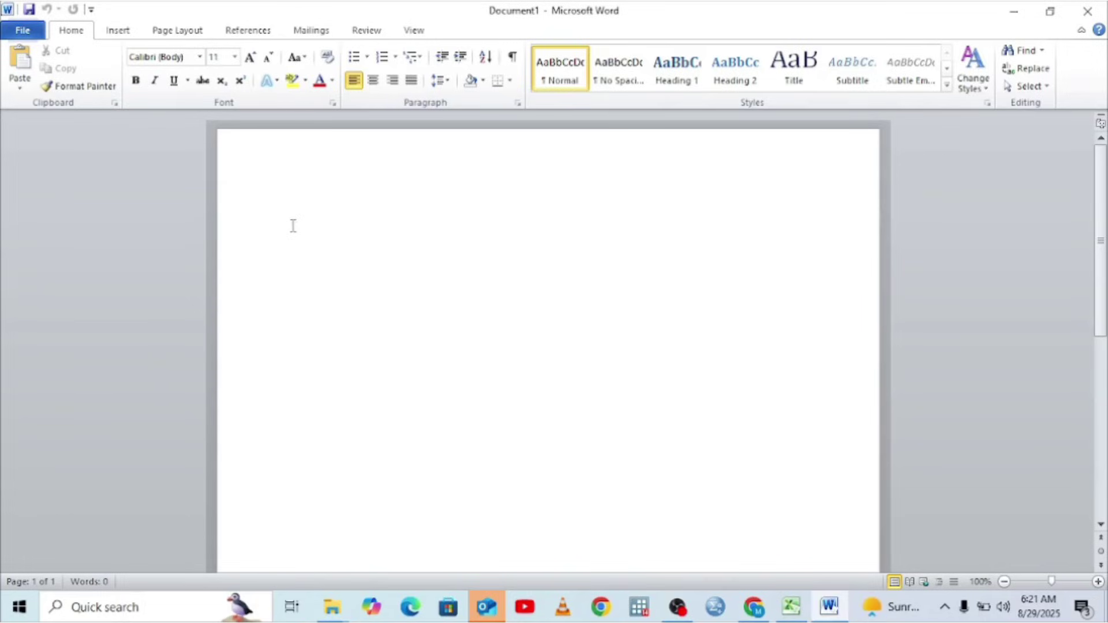
Enter "Subscribe" in the blank document as a typing test and erase it.
type("subscribe")
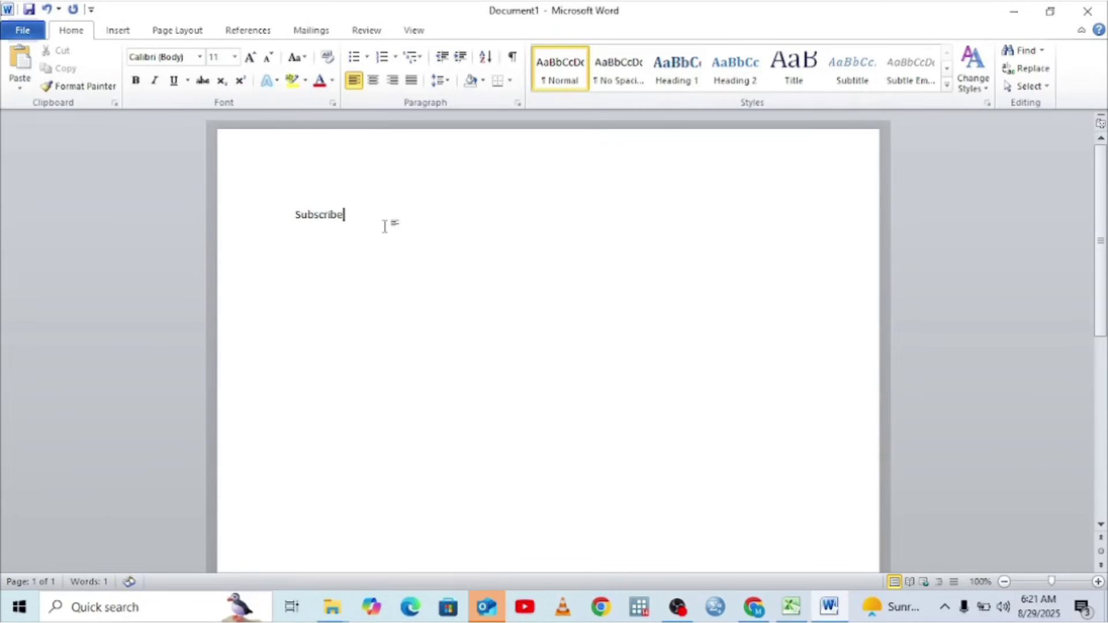
key("BackSpace")
key("BackSpace")
key("BackSpace")
key("BackSpace")
key("BackSpace")
key("BackSpace")
key("BackSpace")
key("BackSpace")
key("BackSpace")
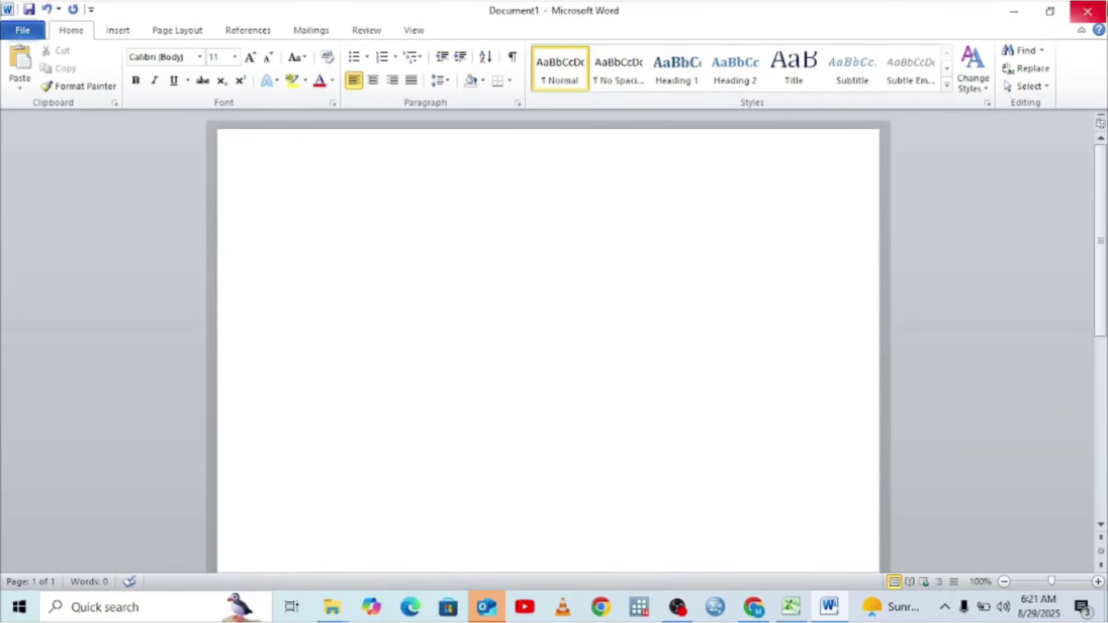
Close Word and Excel without saving the changes to Document1 and Book1.
left_click(1100, 10)
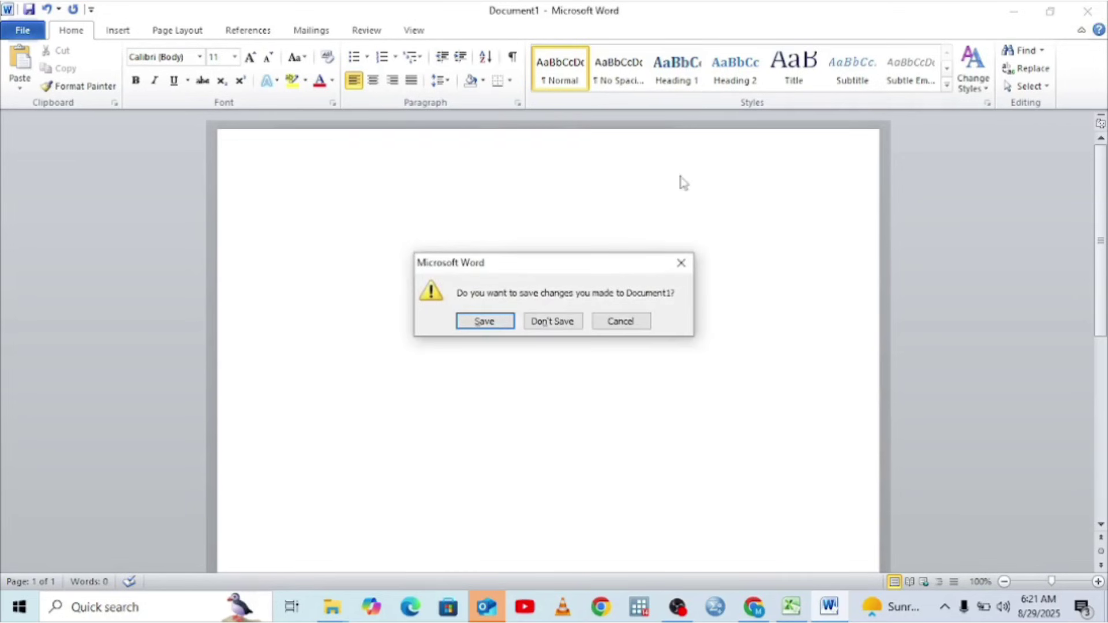
left_click(552, 321)
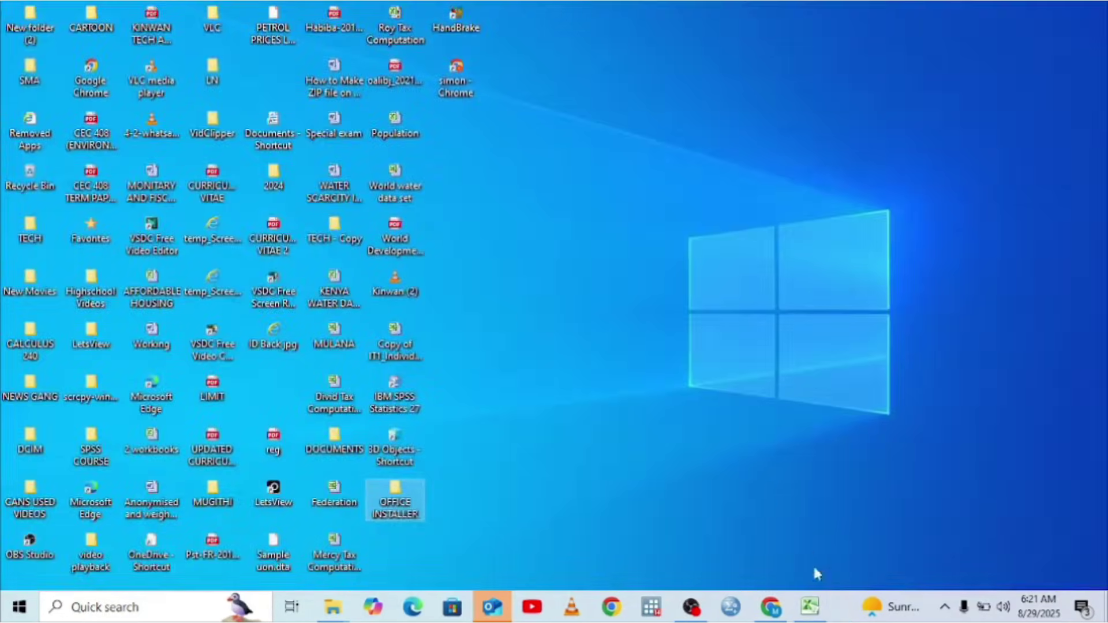
mouse_move(809, 606)
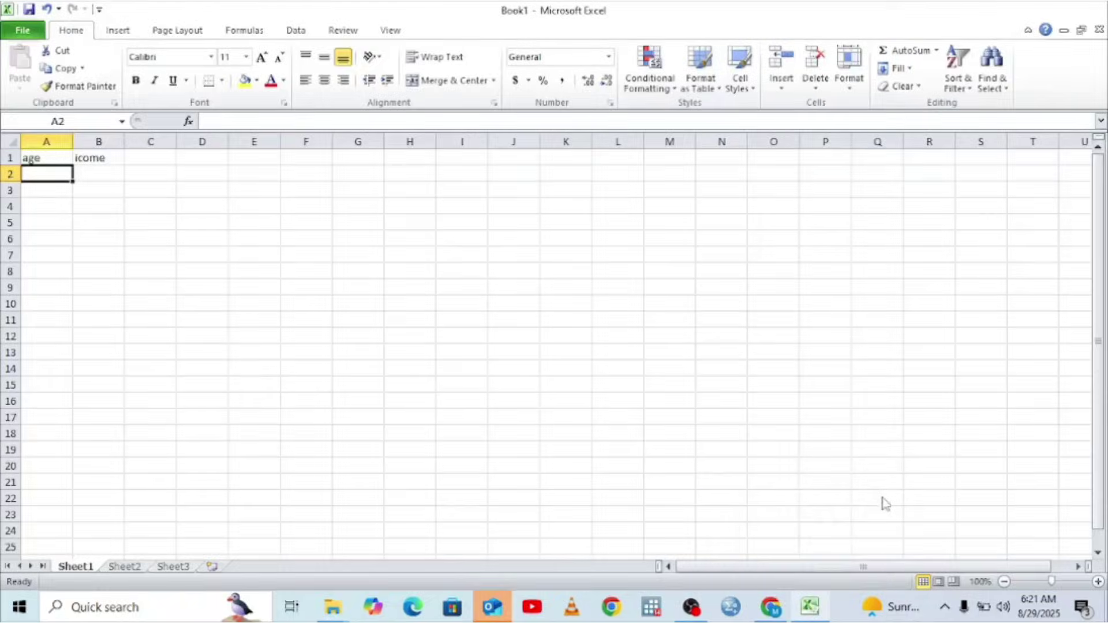
left_click(883, 484)
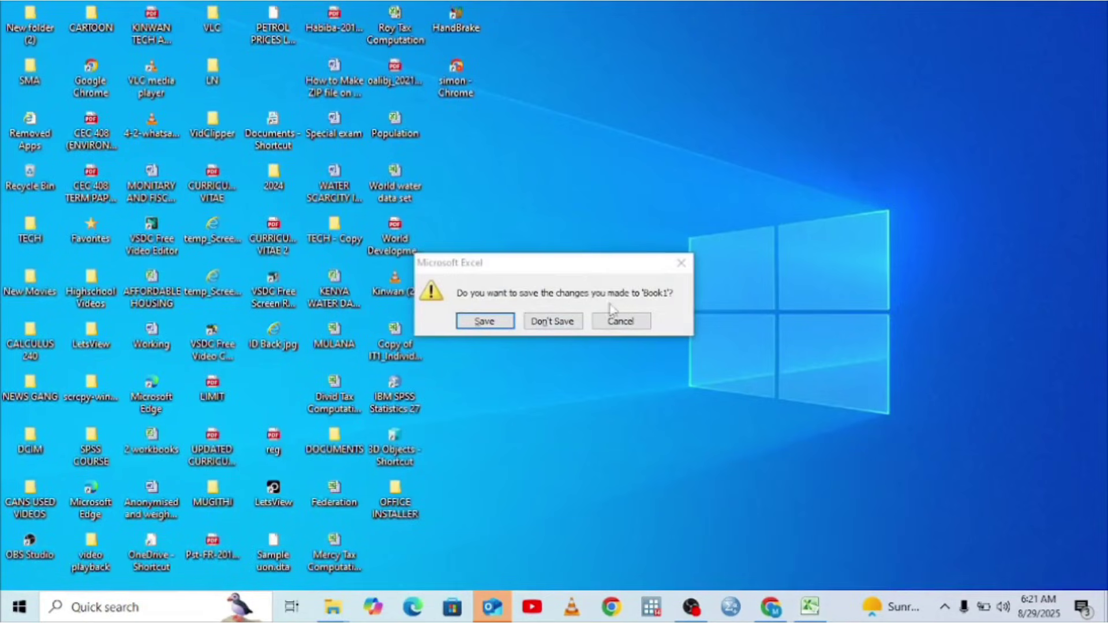
left_click(560, 322)
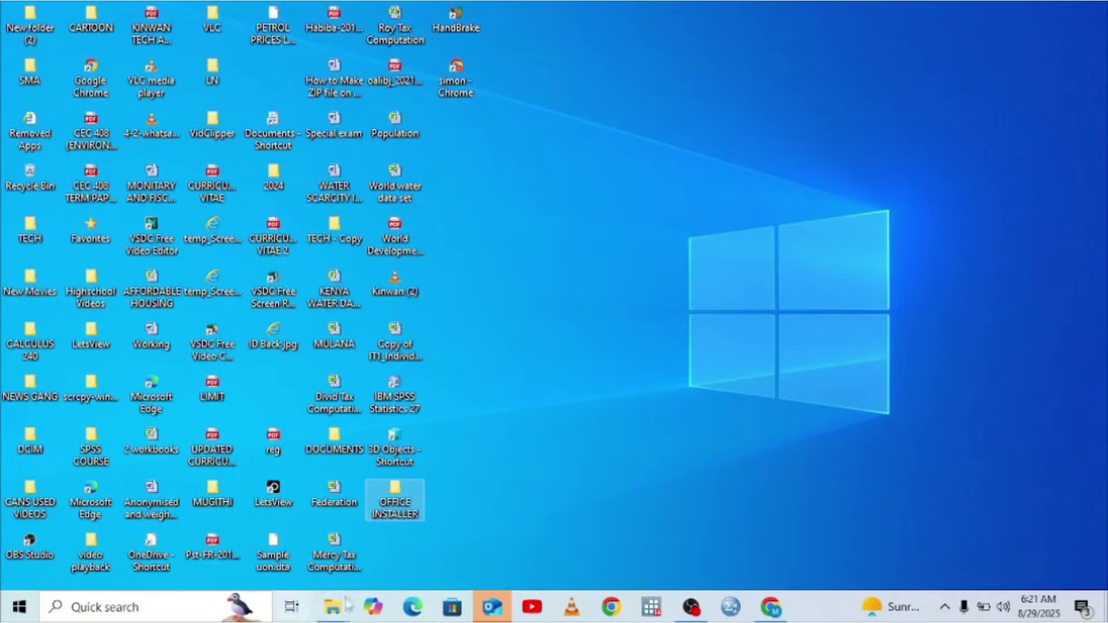
Run setup from the POWERPOINT 2010 folder inside the desktop's OFFICE INSTALLER folder and respond to the Windows security prompt.
double_click(392, 496)
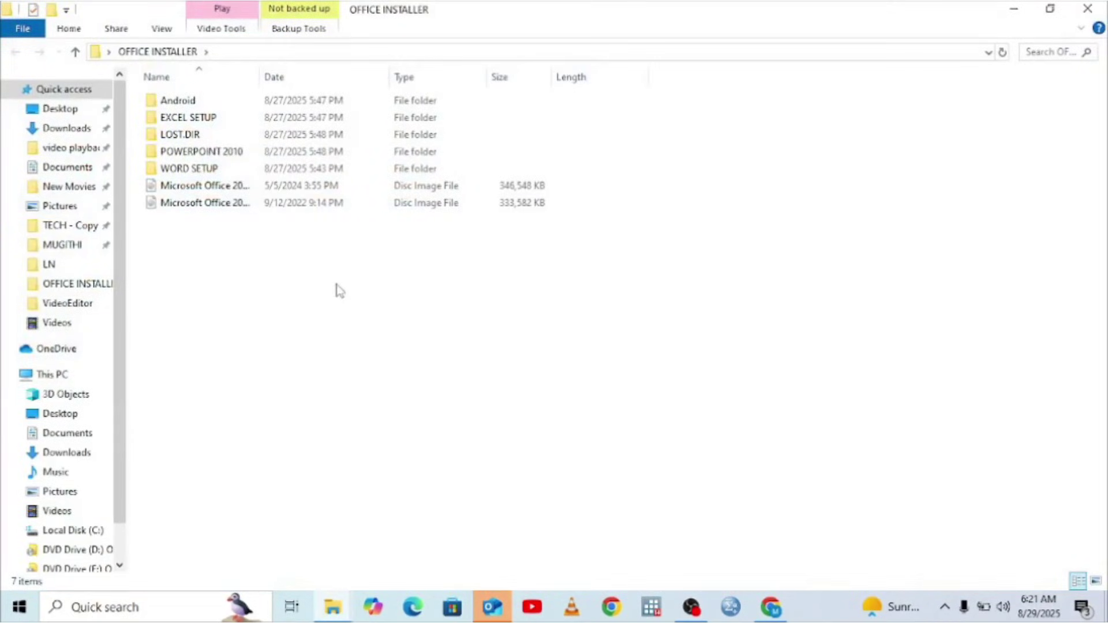
double_click(209, 153)
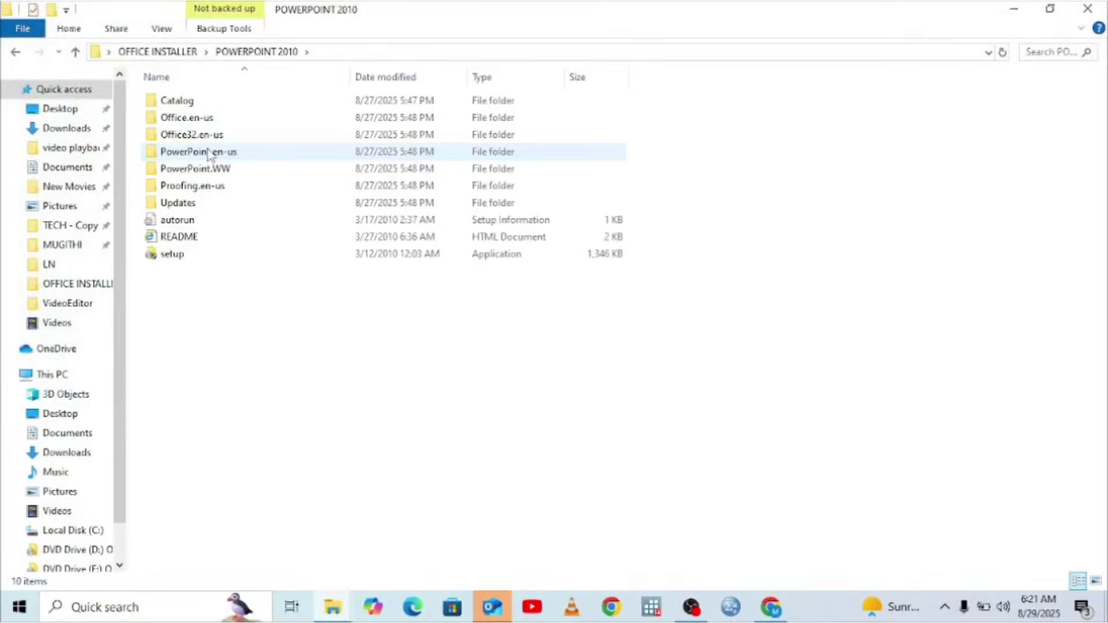
double_click(171, 254)
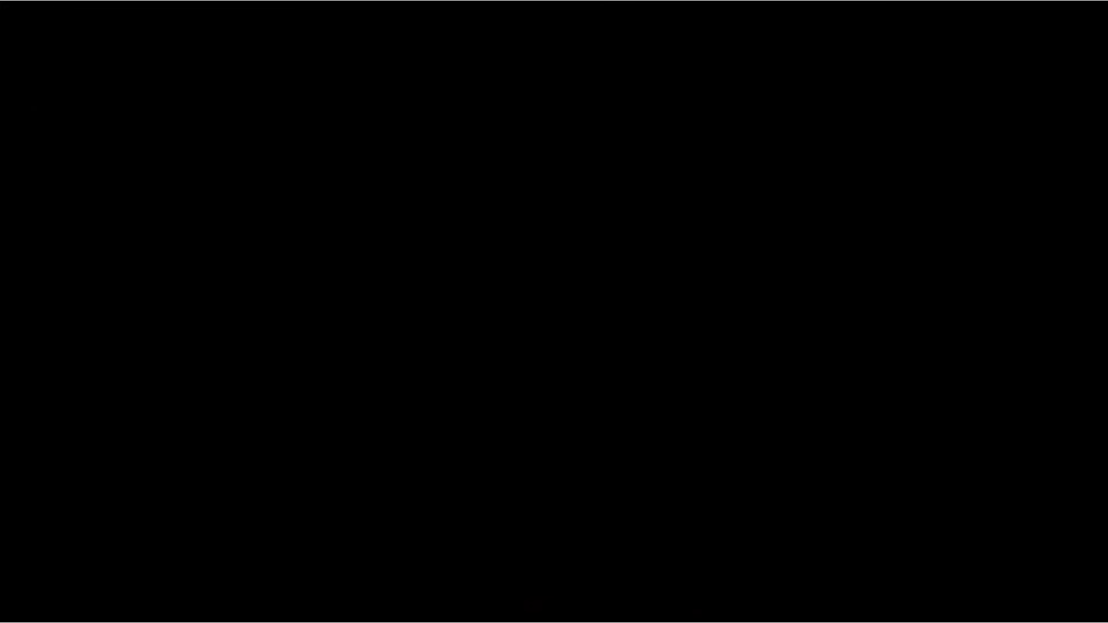
left_click(452, 423)
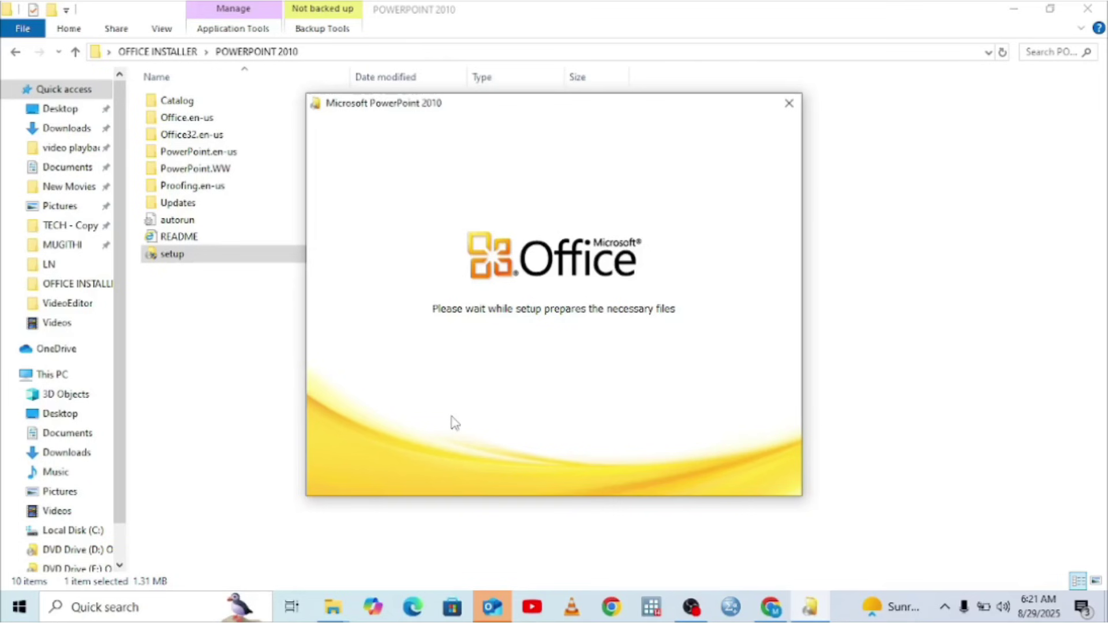
Minimise File Explorer, accept the license terms and start the Microsoft PowerPoint 2010 installation.
left_click(1021, 16)
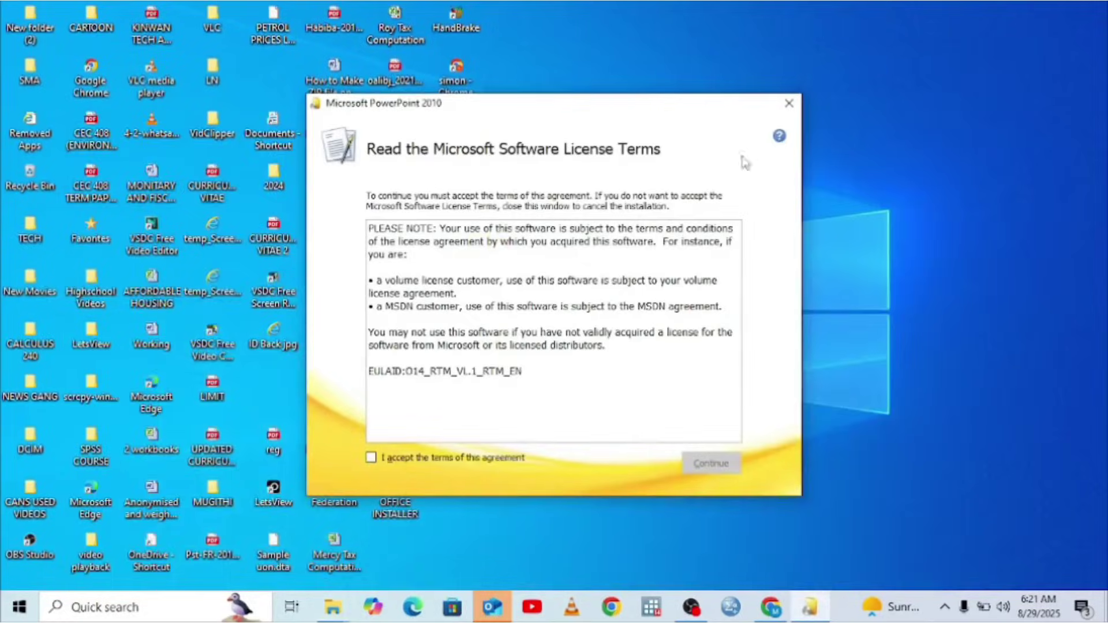
left_click(371, 458)
left_click(712, 463)
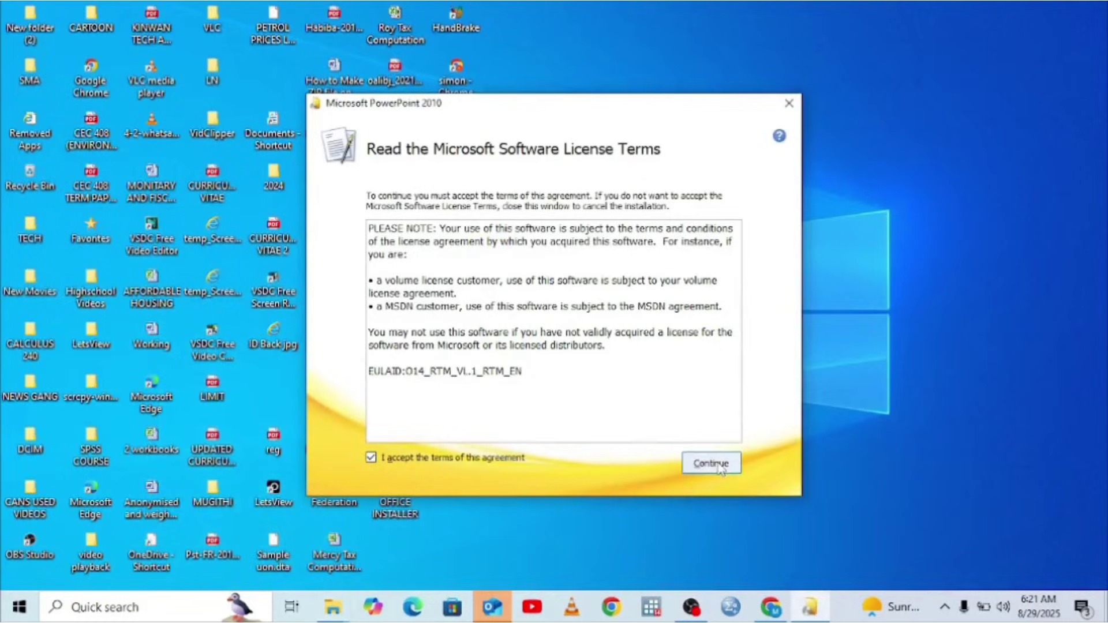
left_click(518, 267)
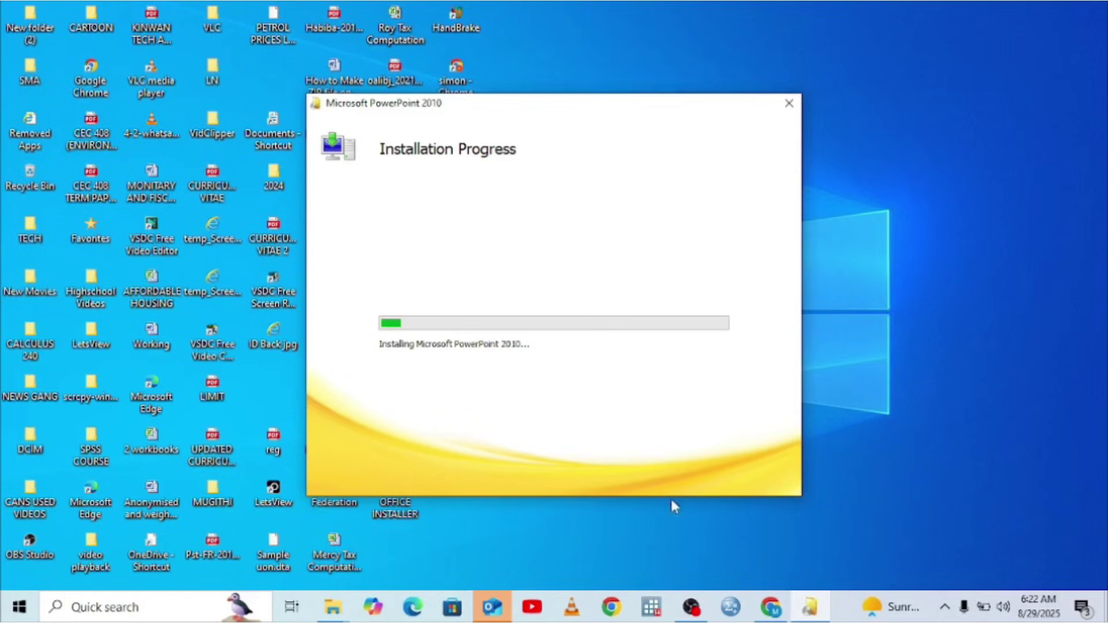
Switch to Chrome and view the available actions for the WORD SETUP folder in Drive during the PowerPoint installation.
left_click(772, 607)
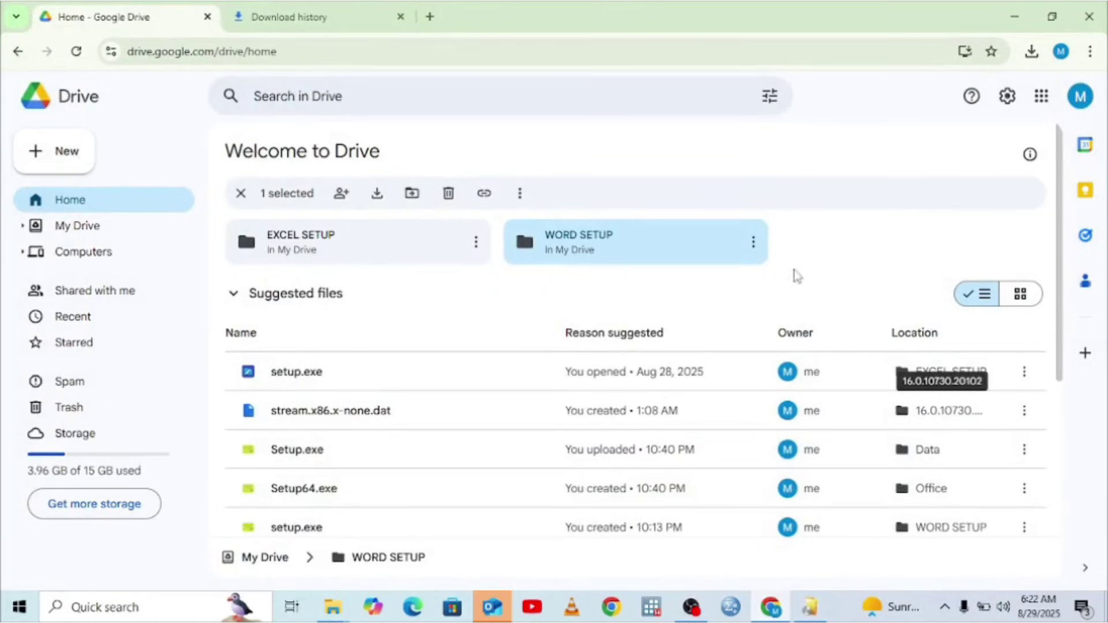
left_click(754, 245)
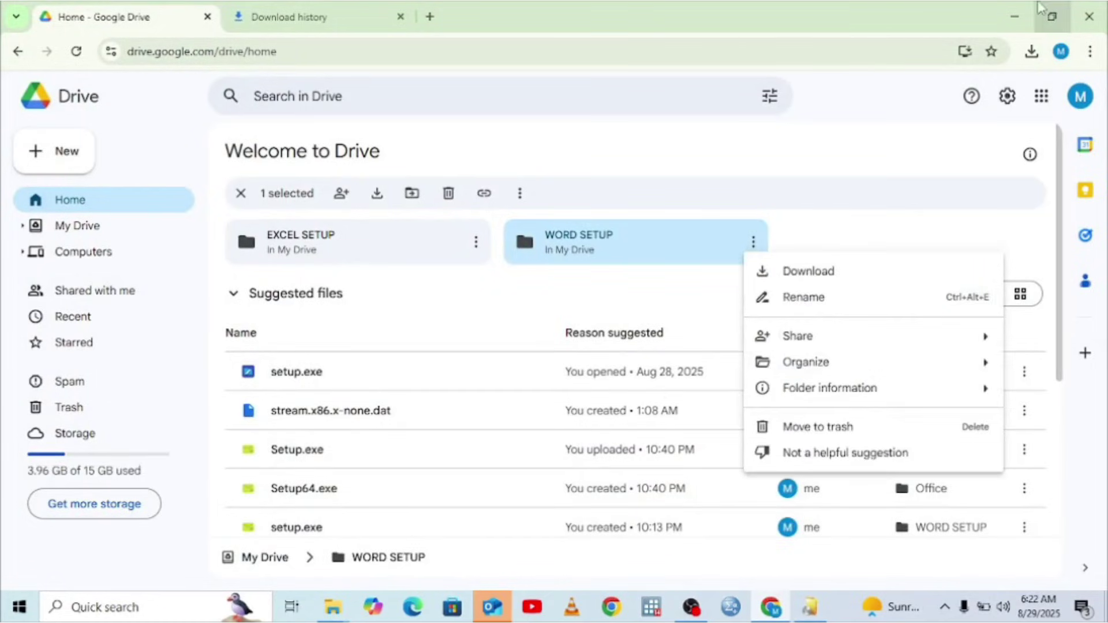
Minimise Chrome and close the completed Microsoft PowerPoint 2010 installer.
left_click(1014, 16)
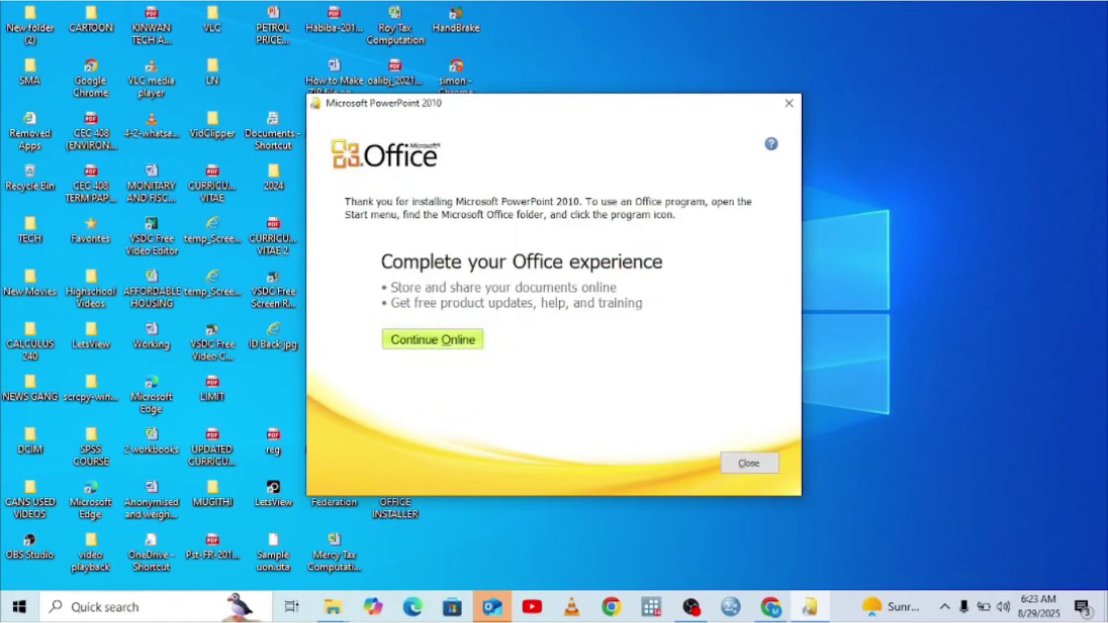
left_click(748, 463)
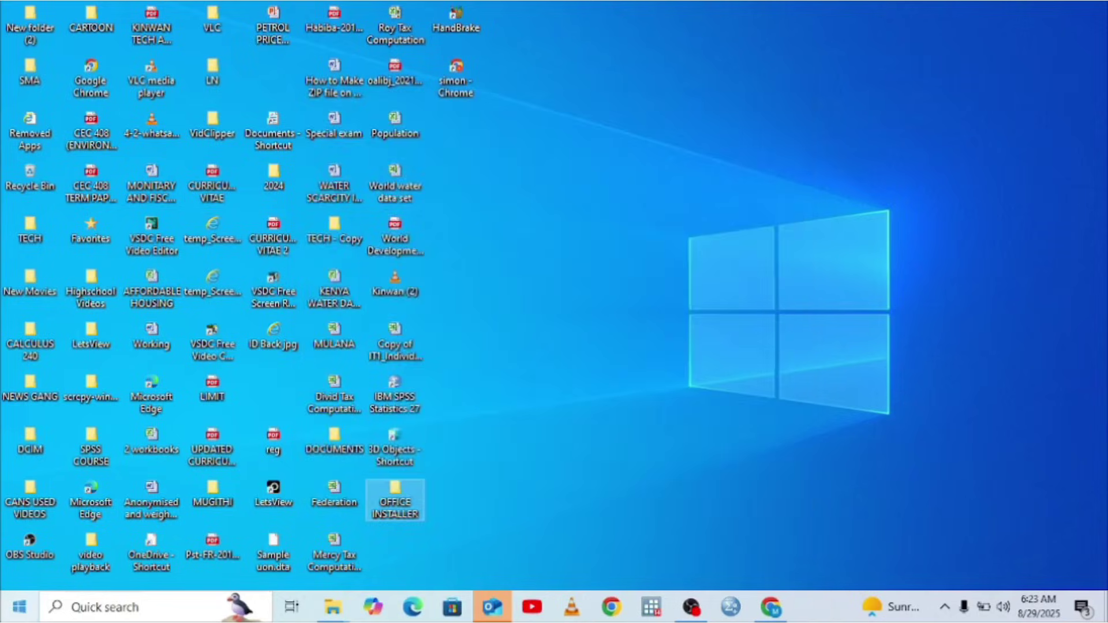
left_click(88, 607)
type("power")
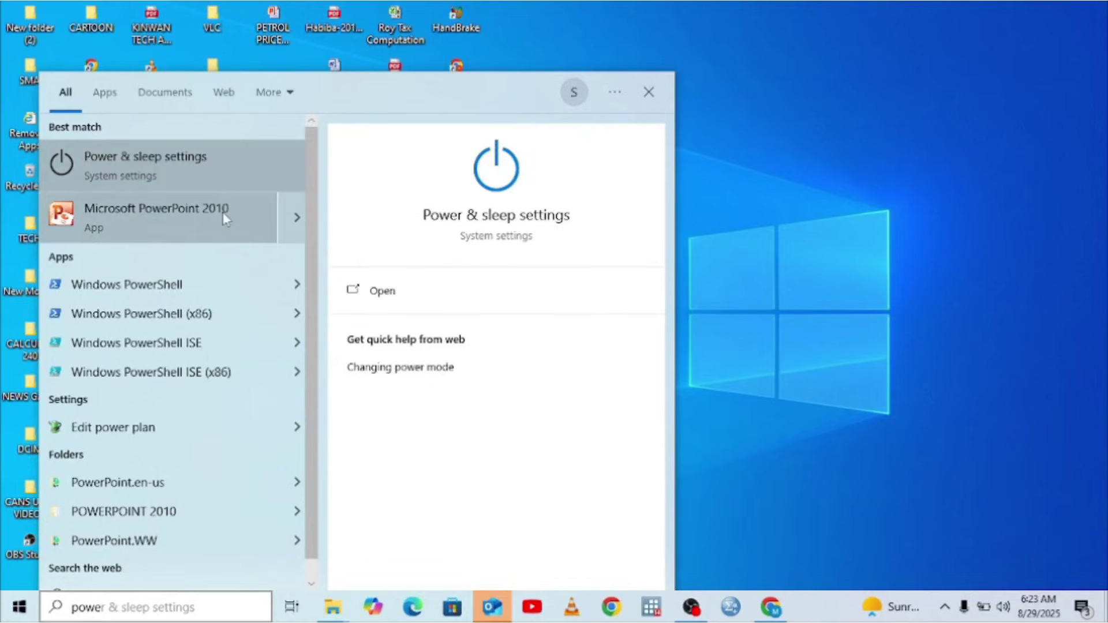
left_click(648, 92)
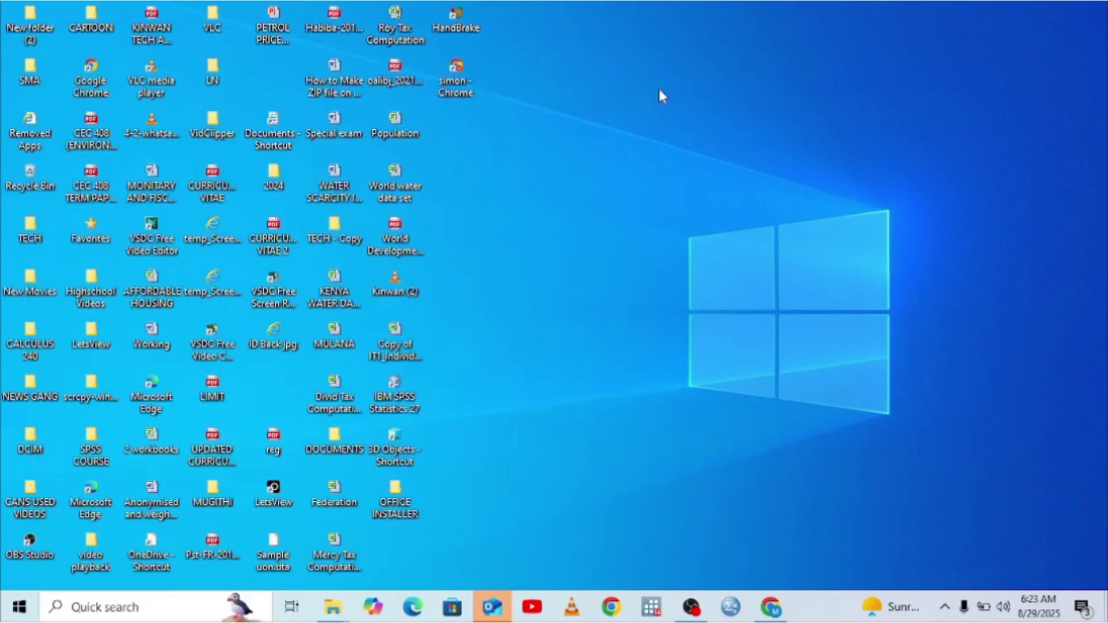
Search Windows for PowerPoint and launch Microsoft PowerPoint 2010.
left_click(71, 612)
type("powe")
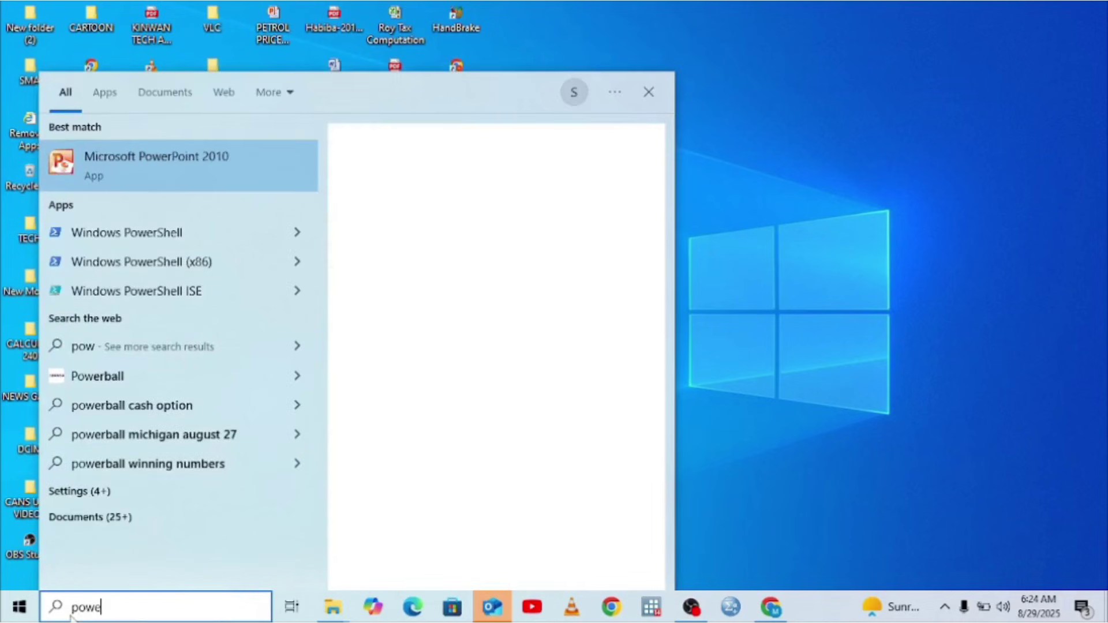
left_click(101, 185)
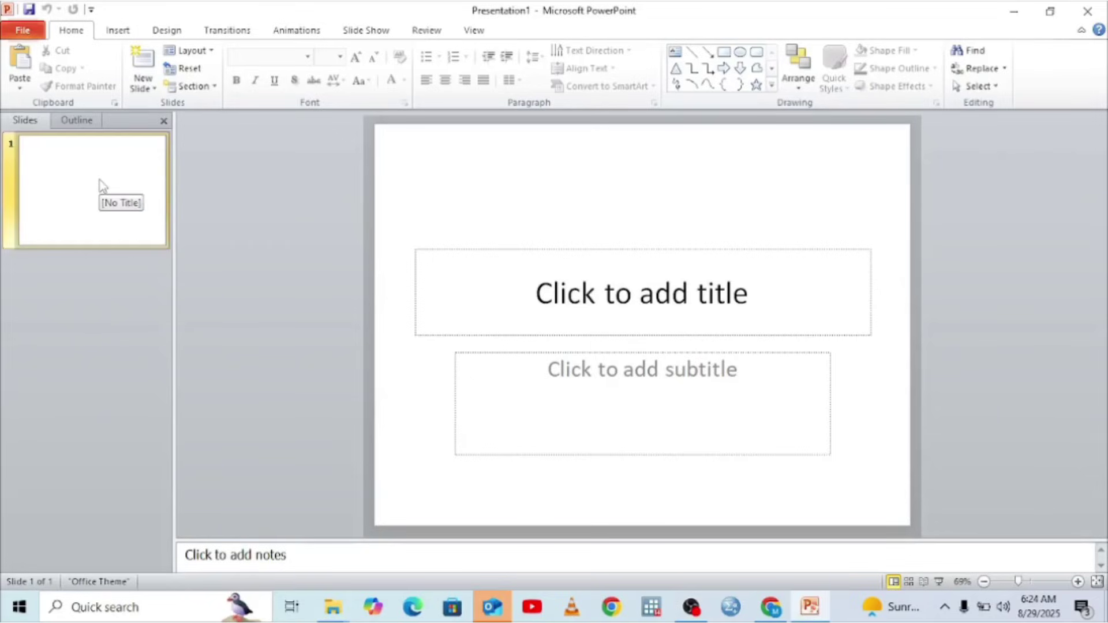
View PowerPoint's dialog for opening existing presentations and dismiss it without choosing a file.
key("alt+f")
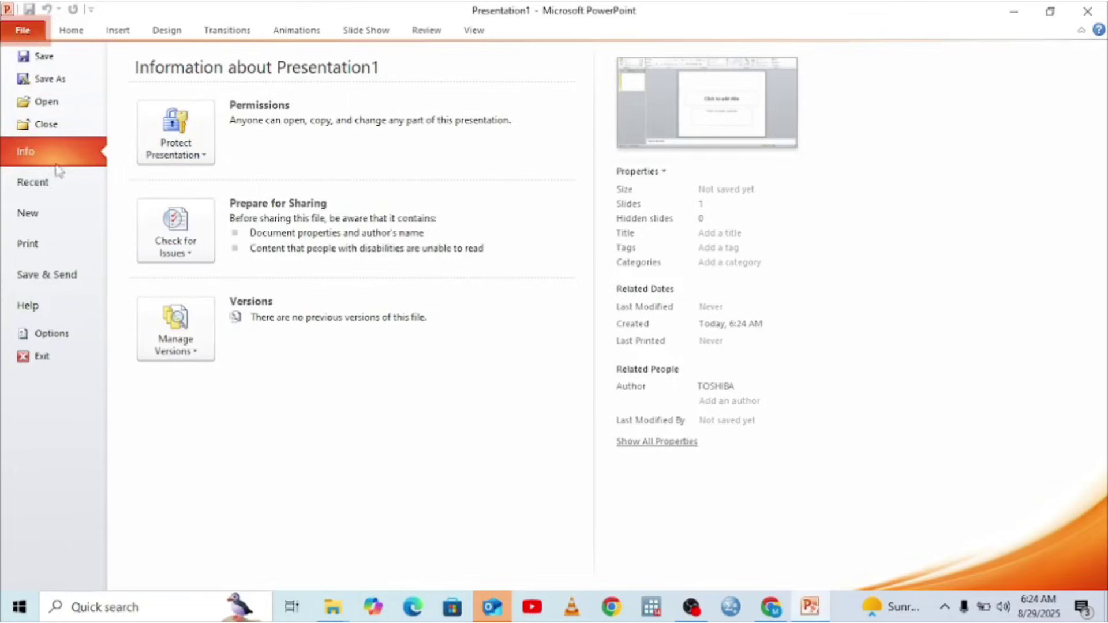
left_click(53, 107)
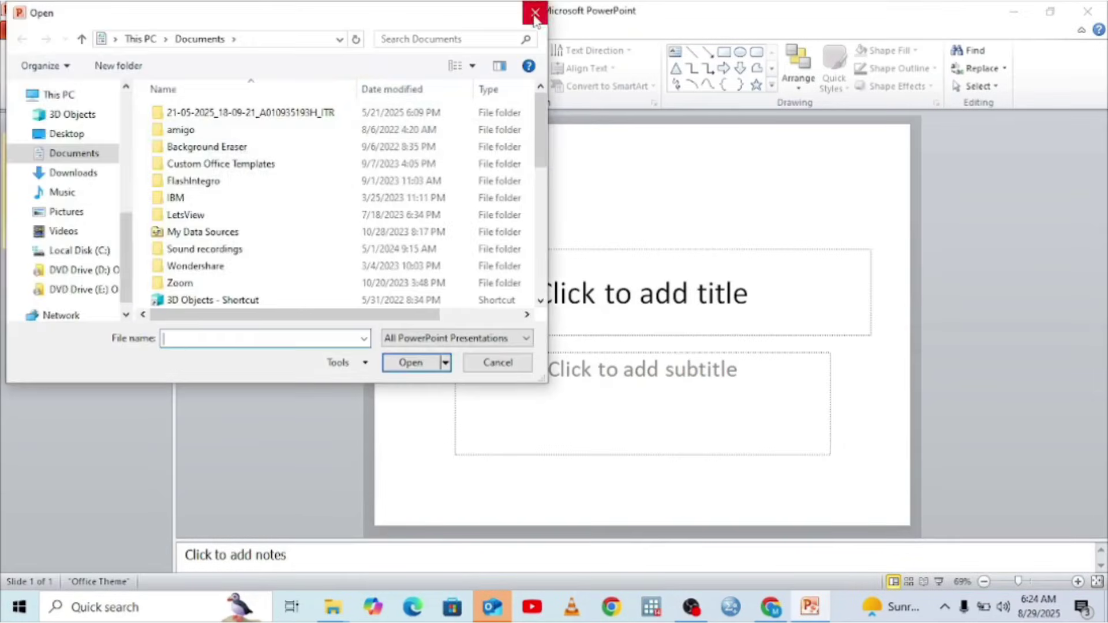
left_click(535, 13)
Add a second slide to Presentation1 and close PowerPoint without saving the changes.
left_click(145, 77)
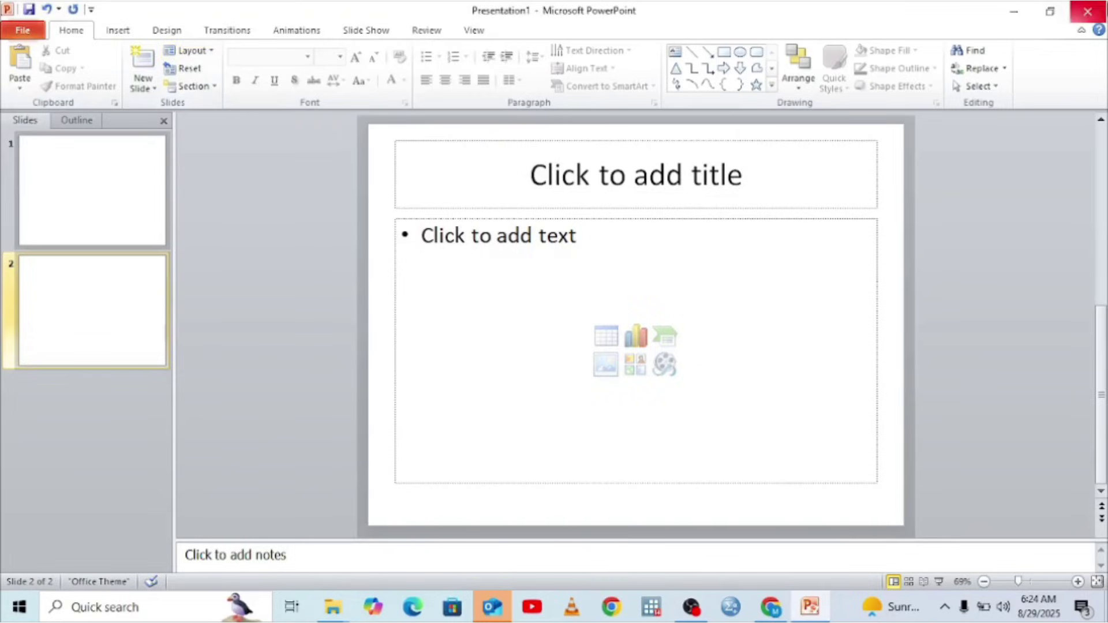
left_click(1087, 11)
left_click(546, 324)
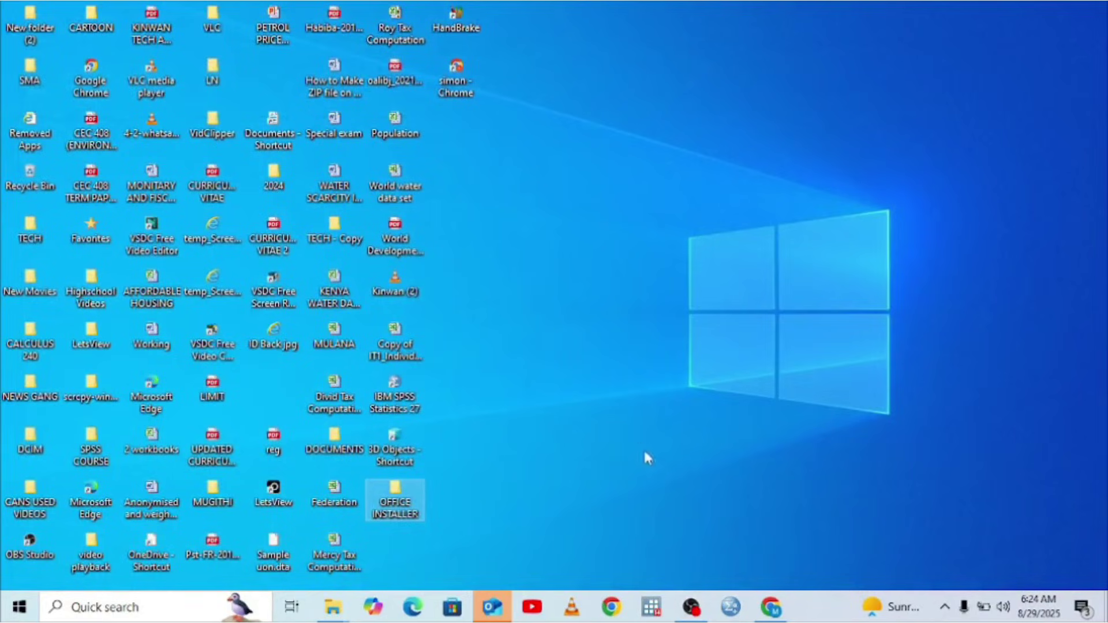
Mount the first Microsoft Office disc image from the desktop's OFFICE INSTALLER folder, minimise File Explorer and switch to Google Drive in Chrome.
double_click(398, 508)
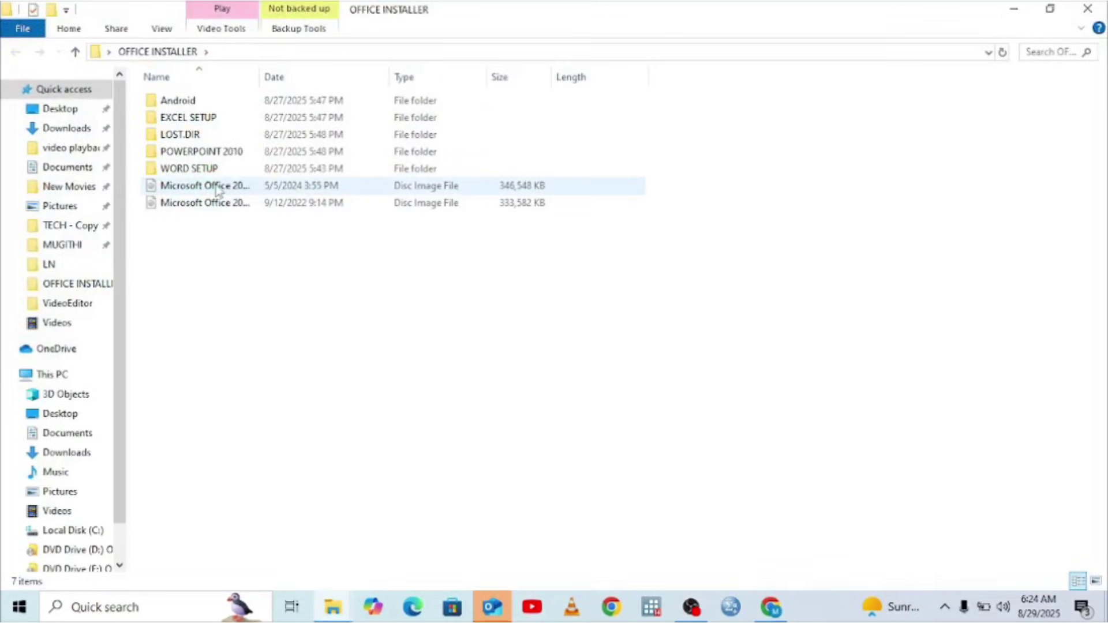
double_click(216, 191)
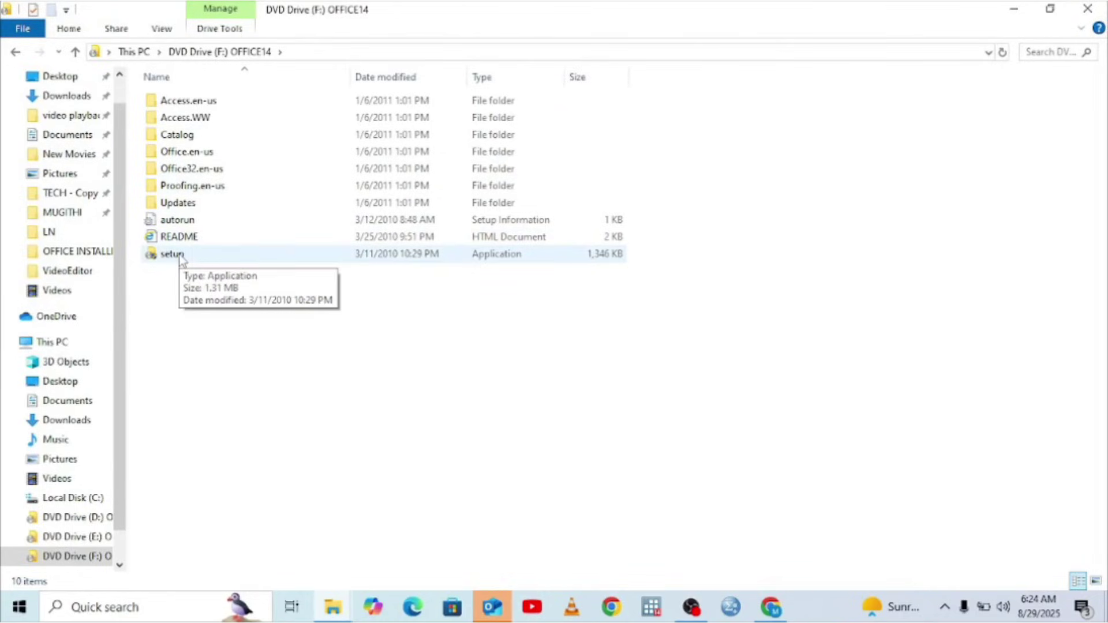
left_click(1011, 8)
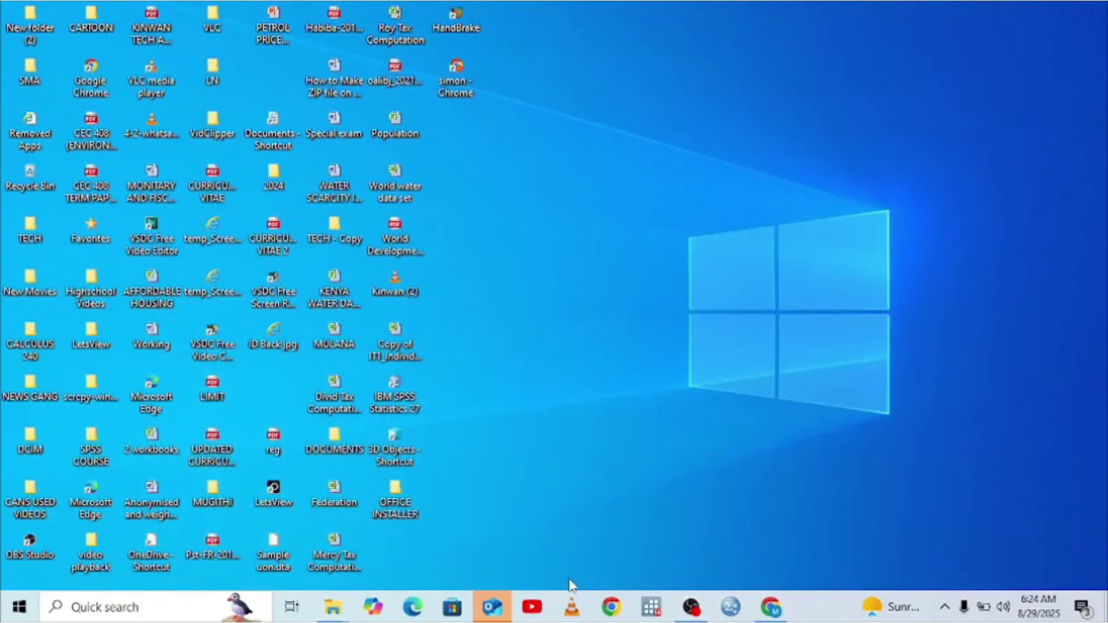
left_click(772, 608)
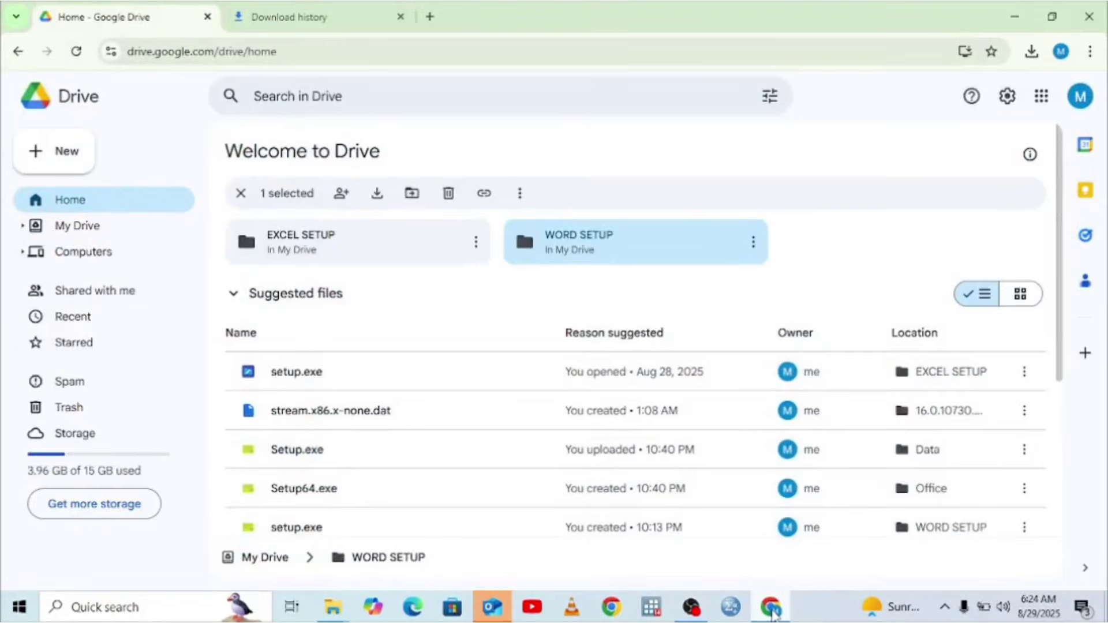